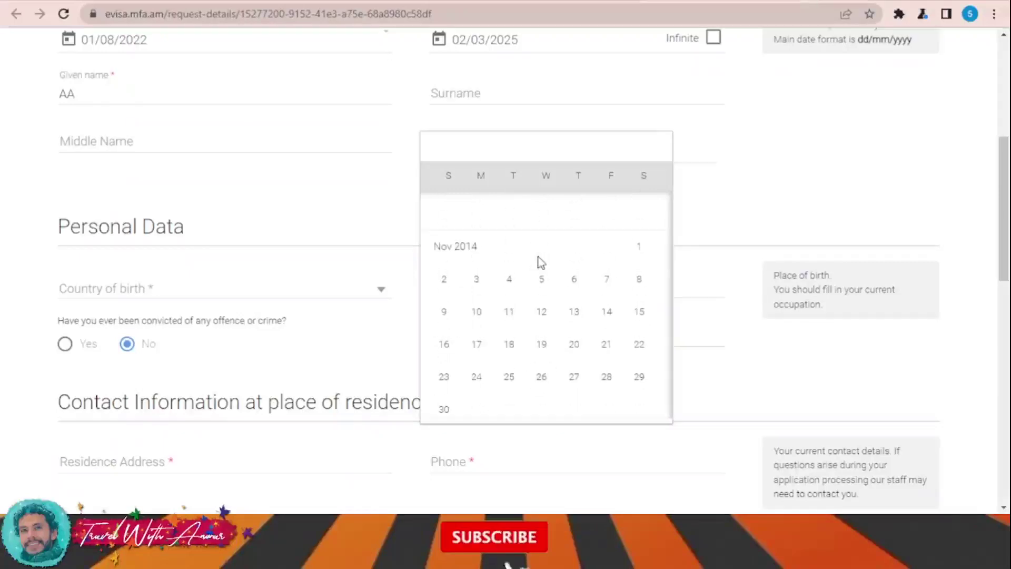
Set the applicant's birth date by choosing the day in the calendar
scroll(541, 262, up, 10)
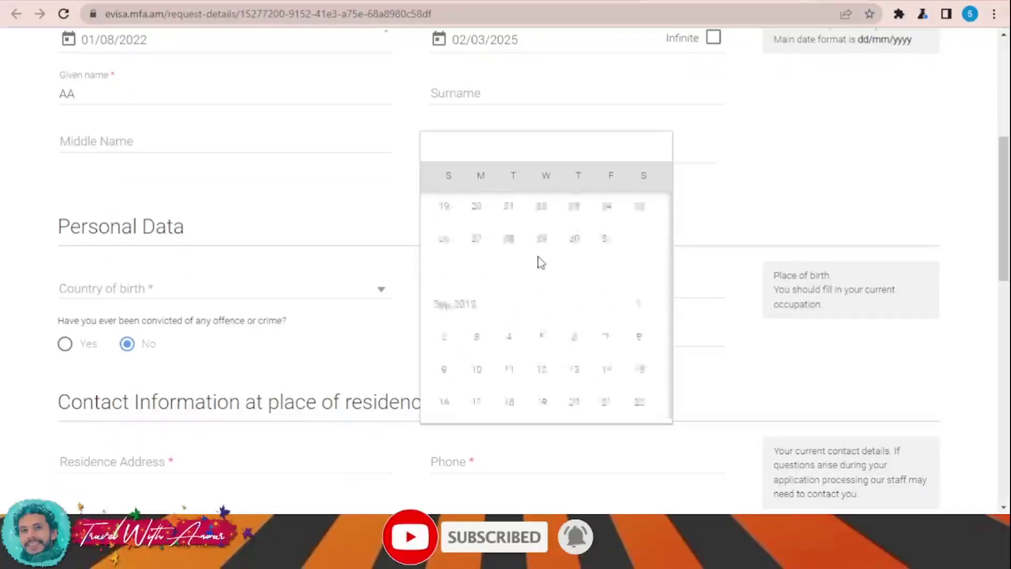
scroll(541, 262, up, 20)
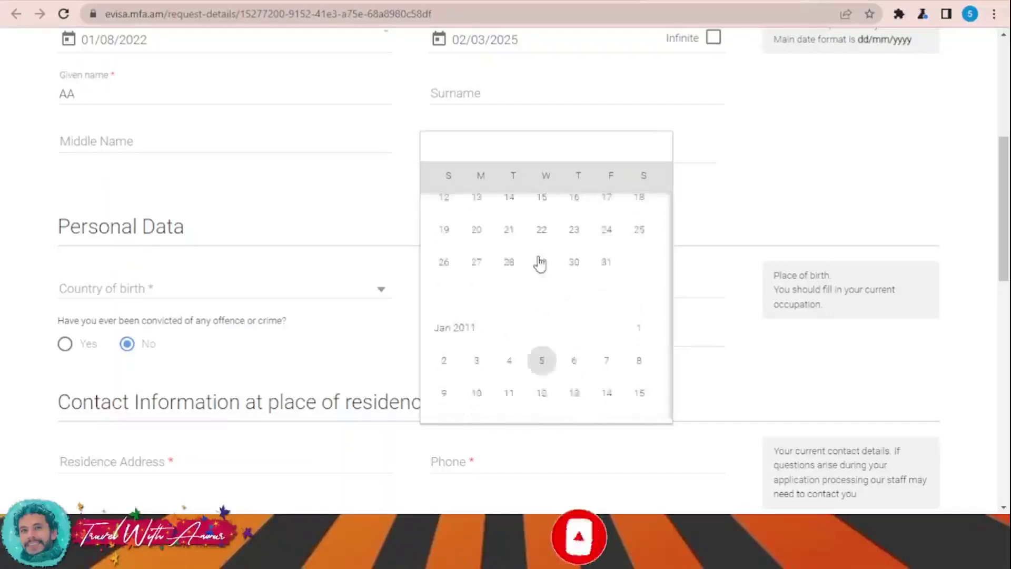
scroll(541, 262, up, 8)
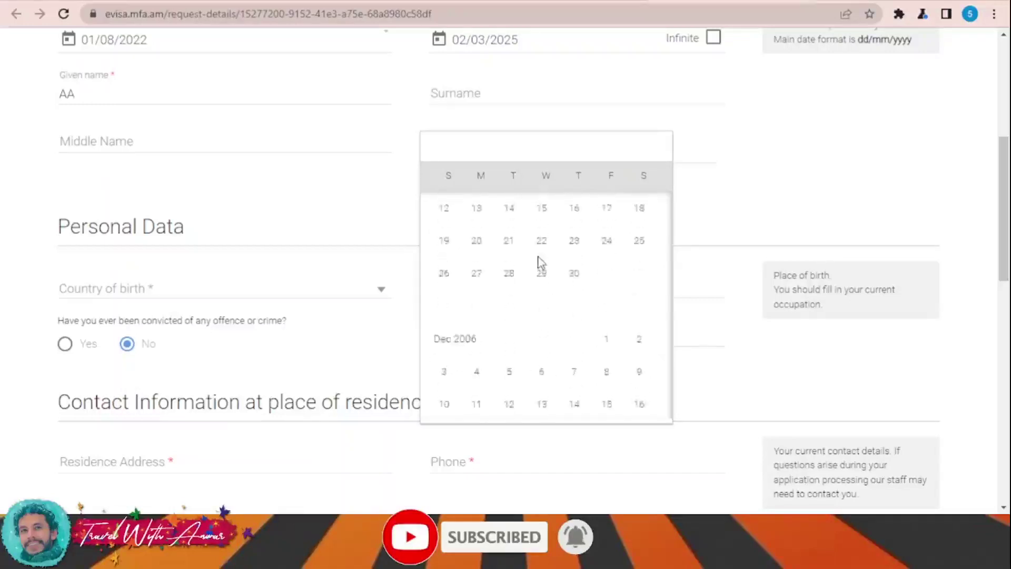
scroll(541, 262, up, 15)
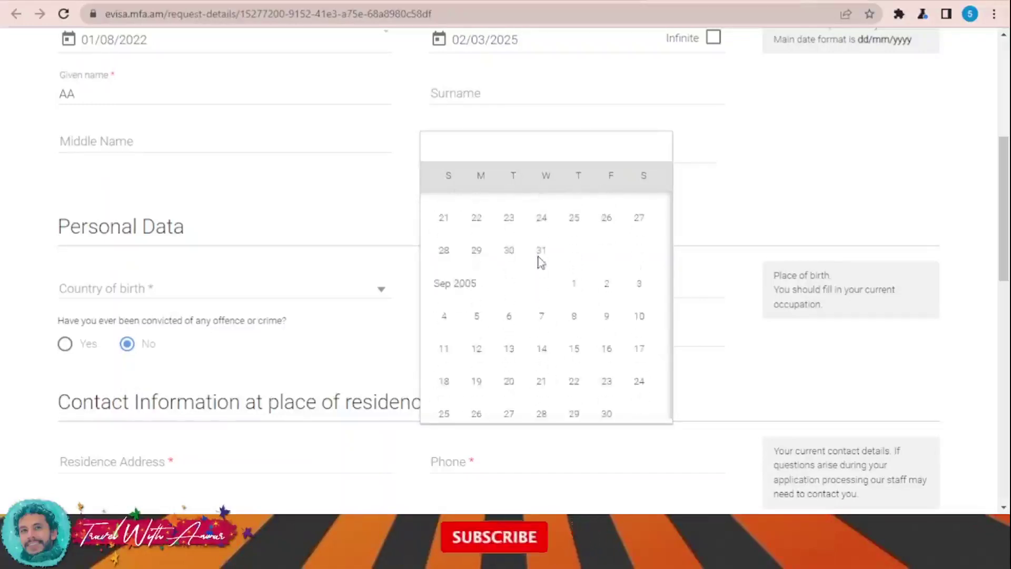
scroll(541, 261, up, 10)
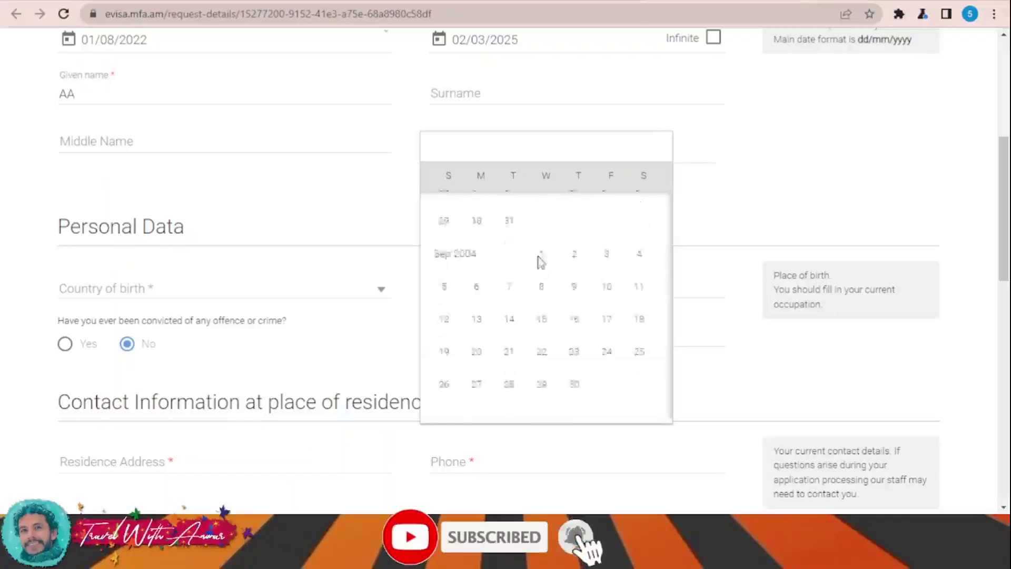
scroll(541, 262, up, 15)
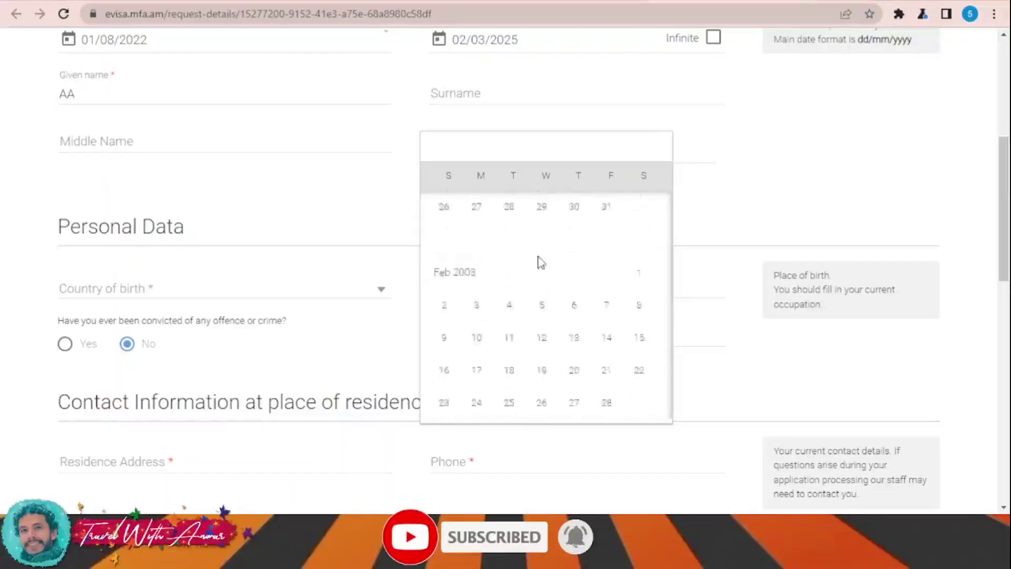
scroll(541, 262, up, 5)
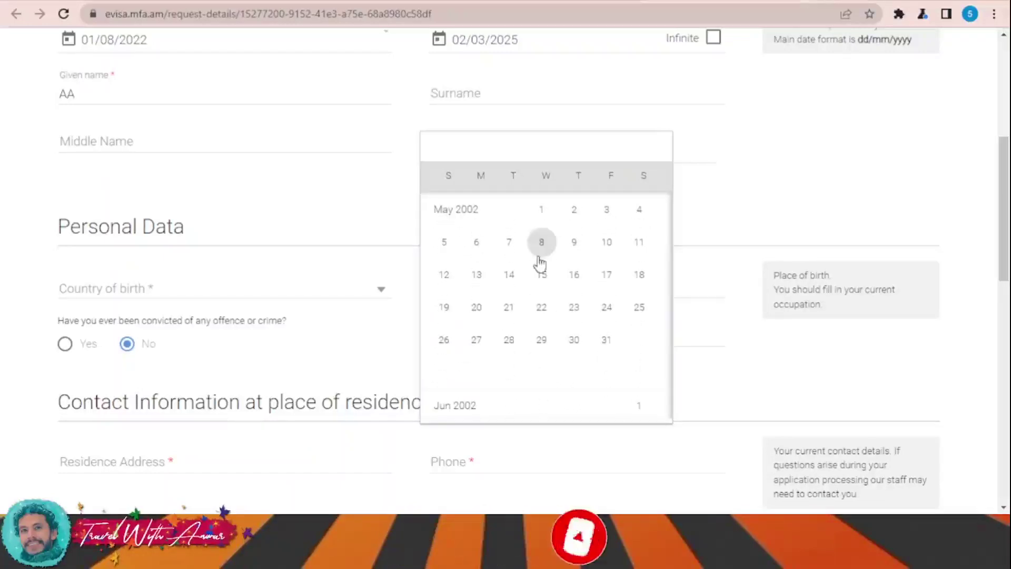
click(541, 271)
Select INDIA as the country of birth in the personal data
middle_click(551, 246)
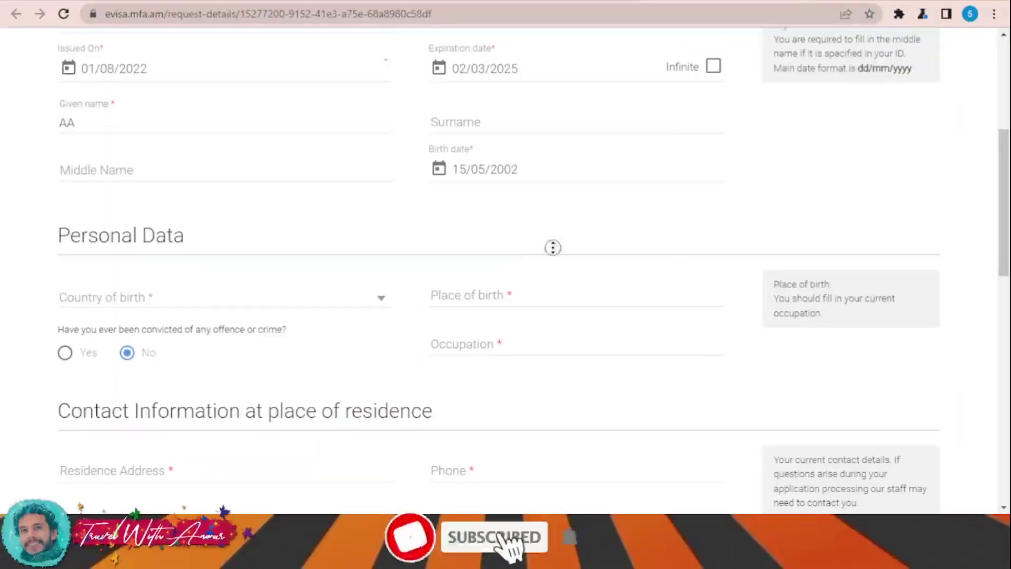
scroll(574, 333, down, 15)
scroll(605, 243, up, 8)
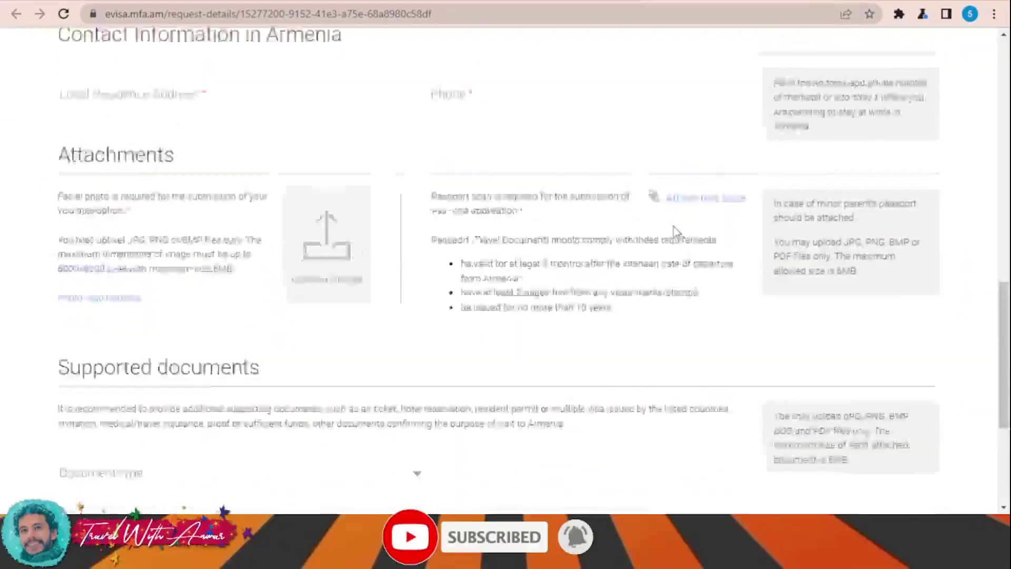
scroll(604, 242, up, 2)
scroll(449, 269, down, 1)
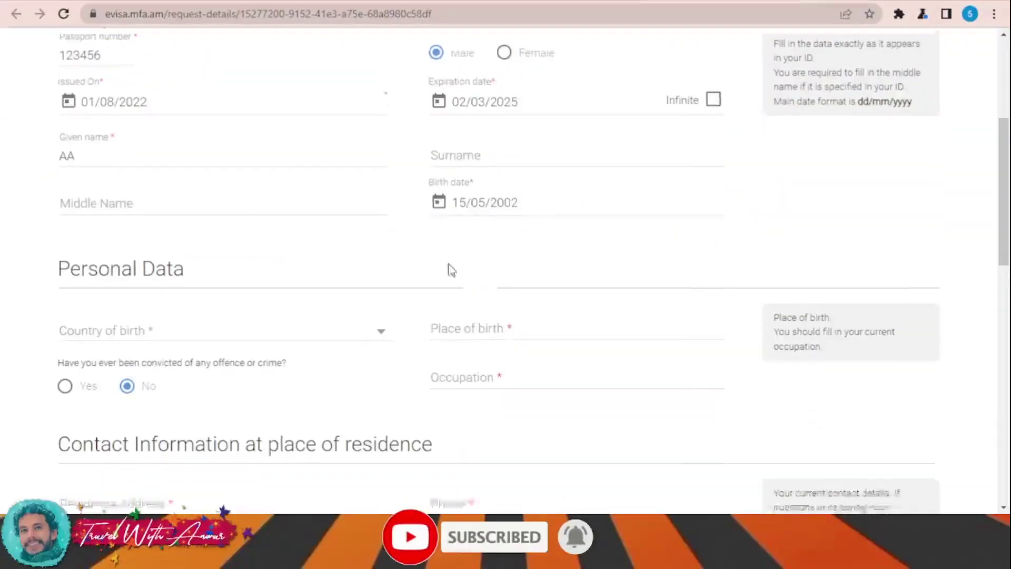
click(131, 276)
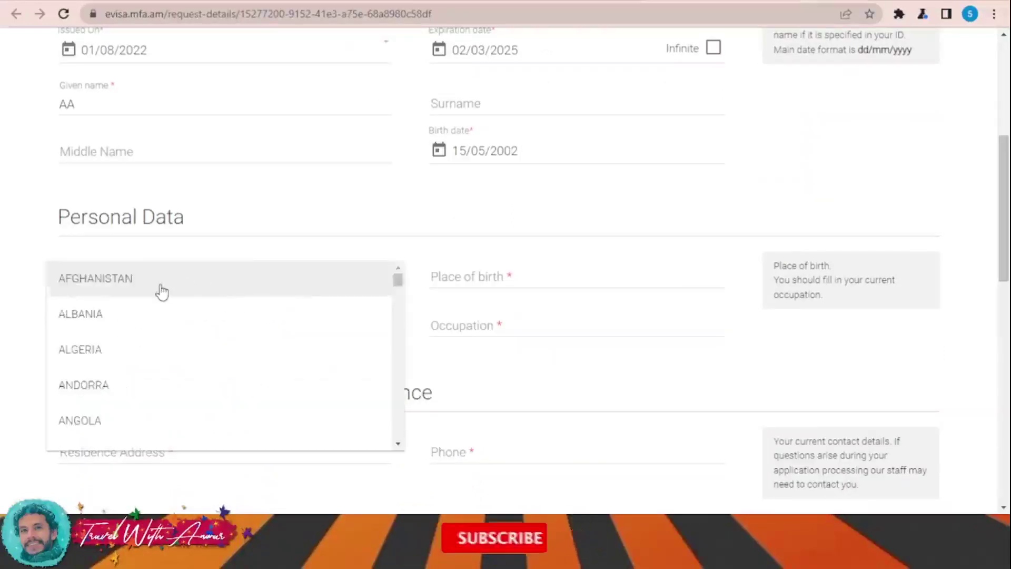
text(india)
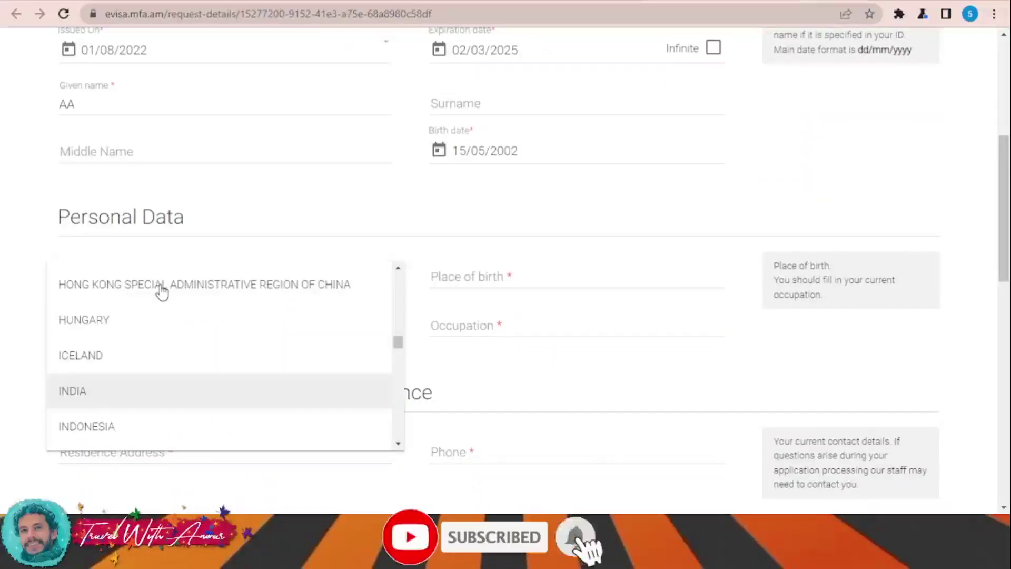
key(Return)
Enter "aa" as the place of birth and "aaa" as the occupation
click(509, 283)
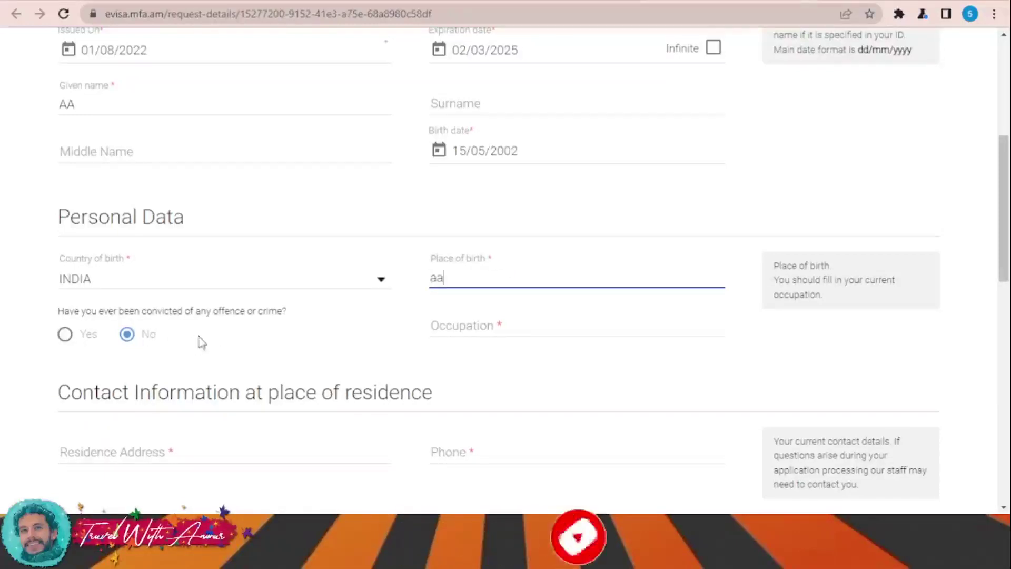
scroll(212, 343, down, 3)
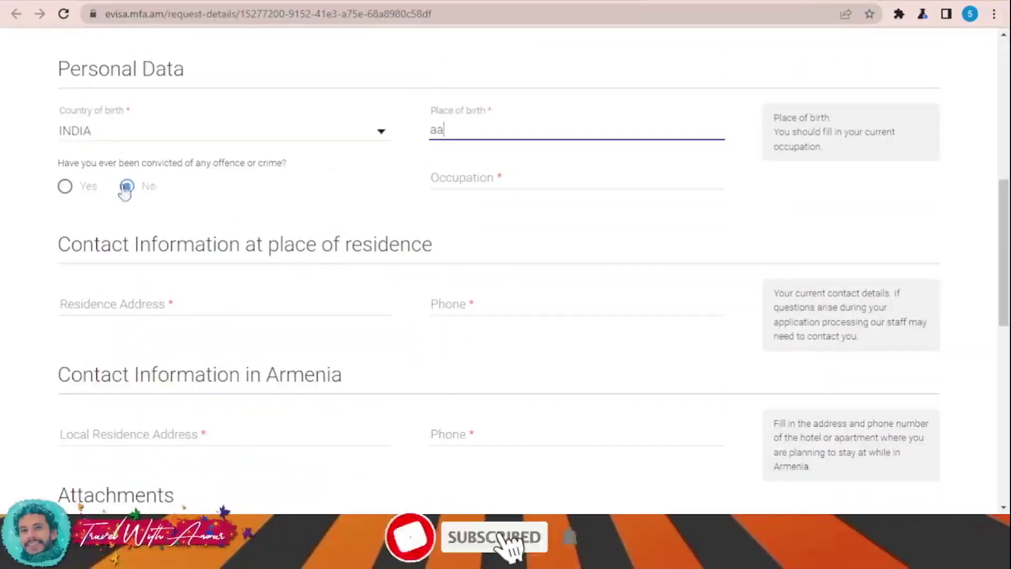
click(497, 178)
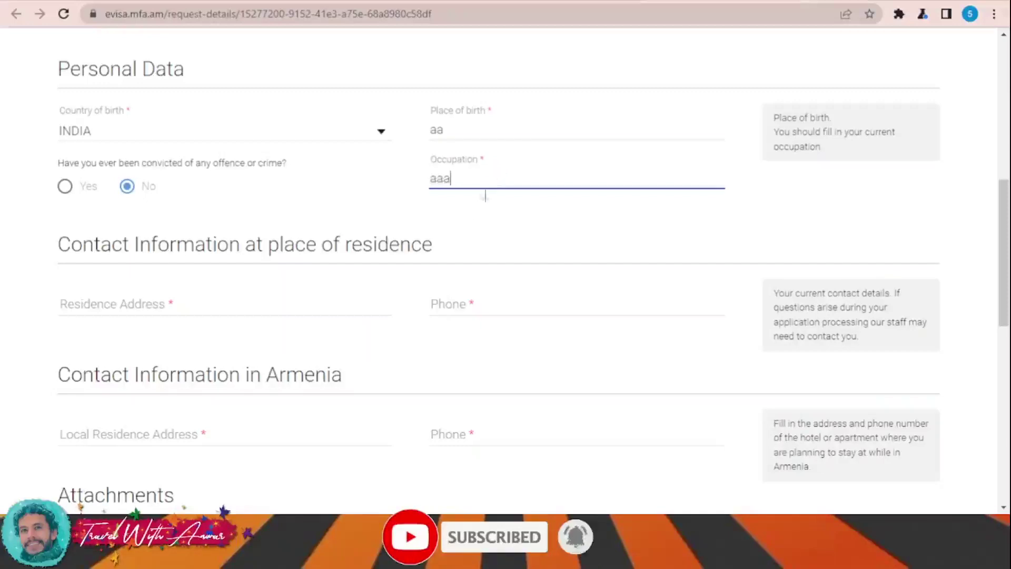
Fill in the residence address and phone number for the applicant's place of residence
scroll(397, 221, down, 3)
click(138, 158)
text(aaa)
click(532, 153)
text(1)
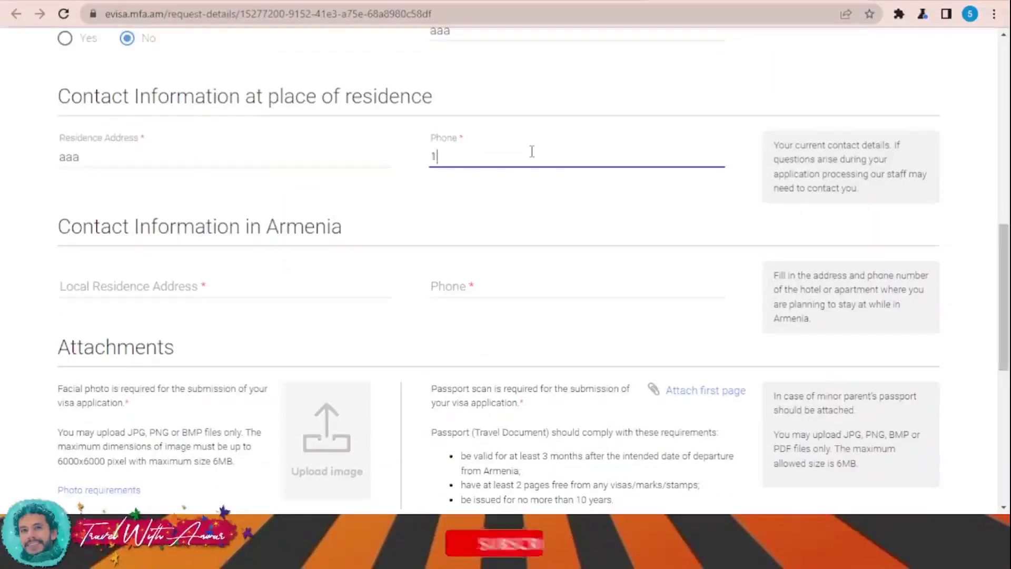
text(23456789)
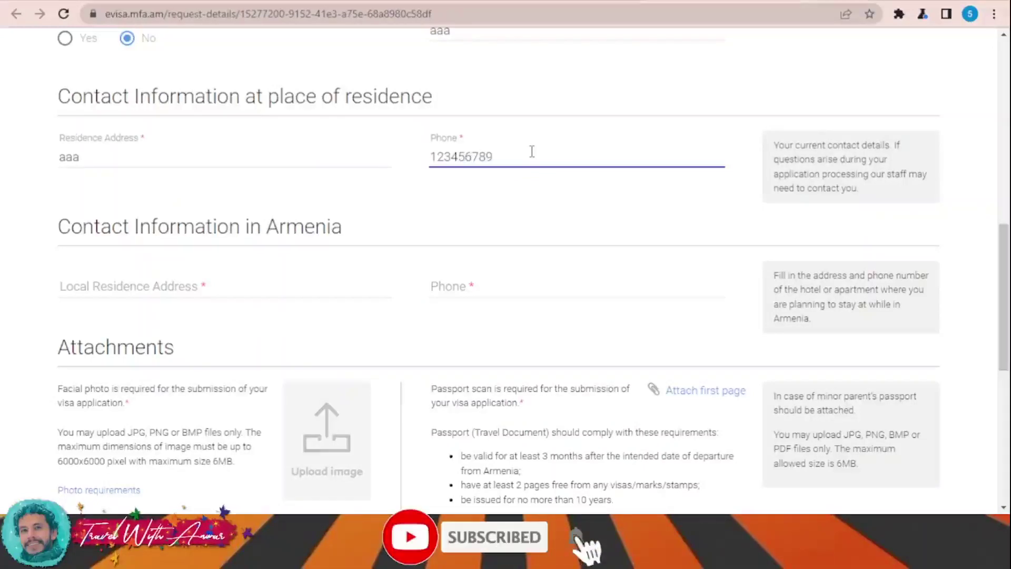
Fill in the local residence address and phone number for the stay in Armenia
click(164, 293)
text(aaaa)
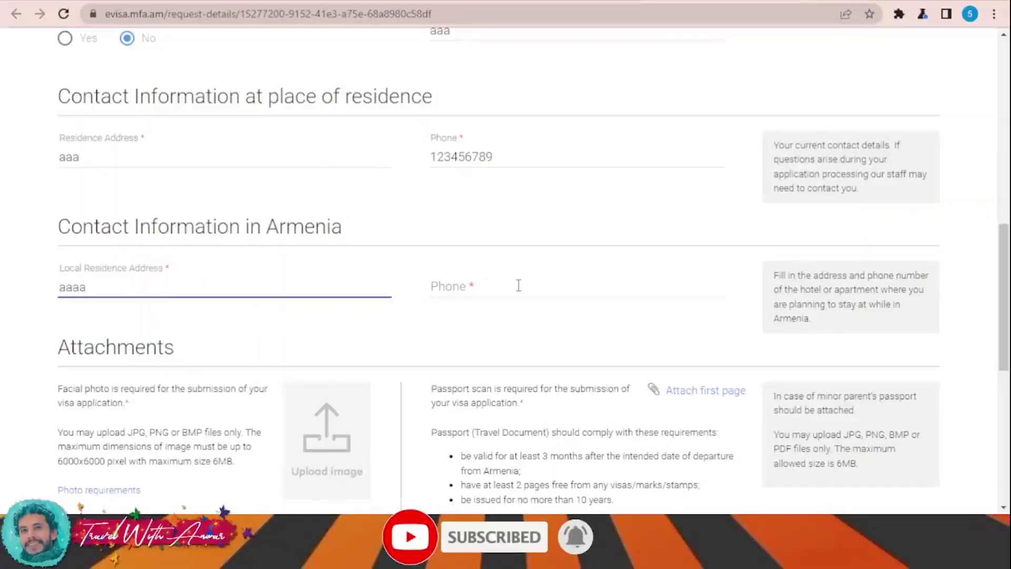
click(519, 285)
text(1)
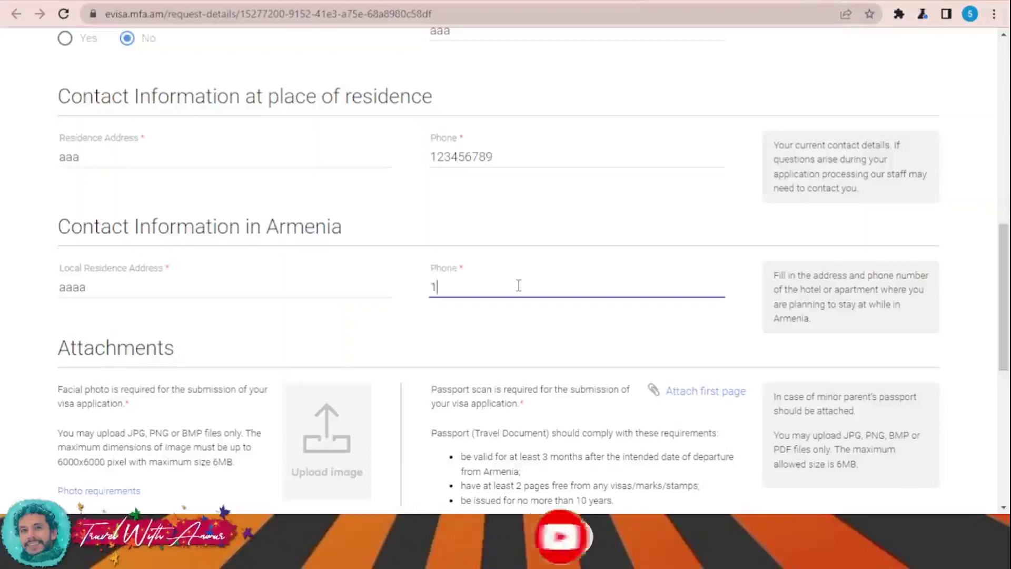
text(23456789)
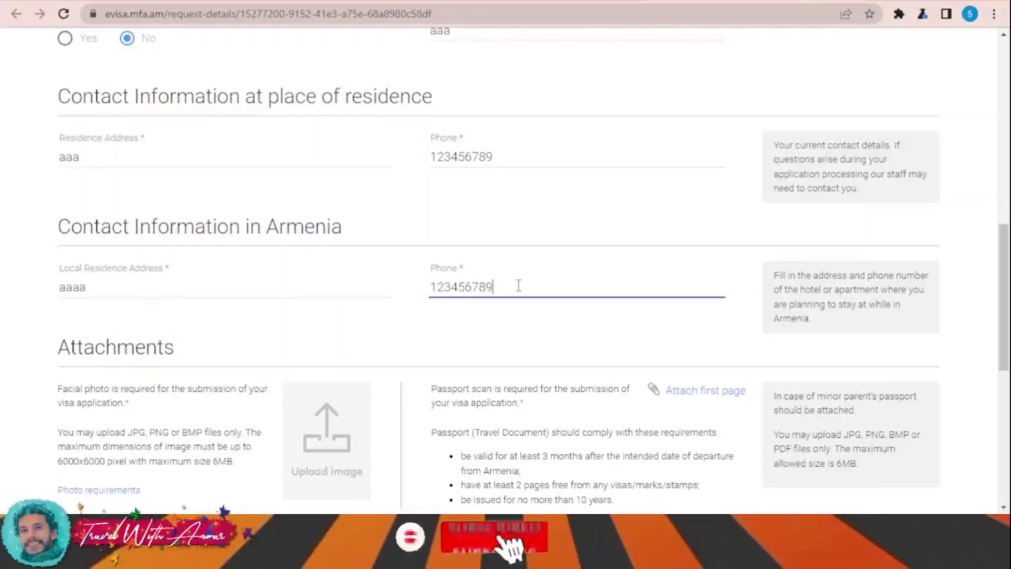
Upload the applicant's facial photo and attach the scan of the passport's first page
scroll(518, 286, down, 4)
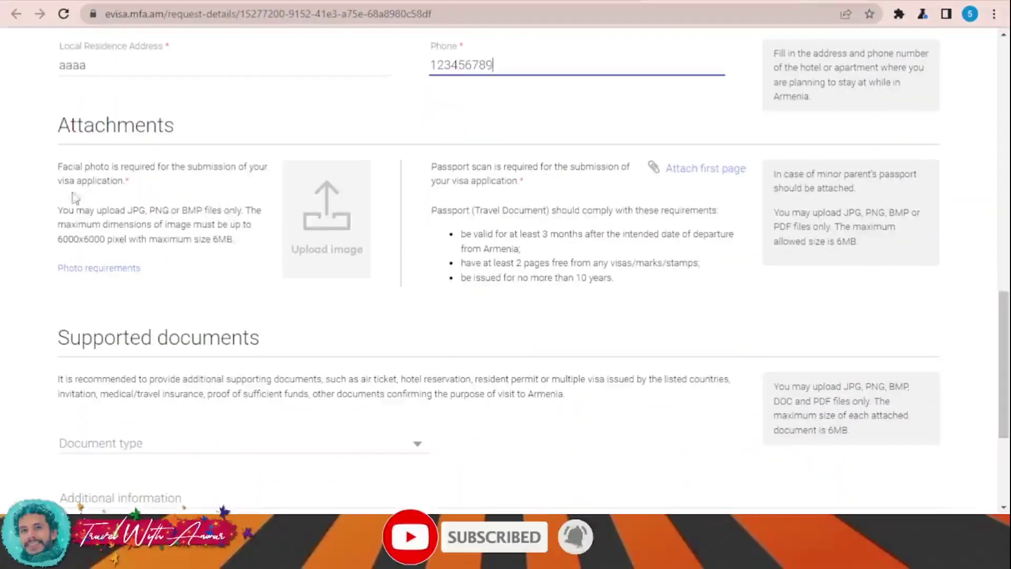
click(325, 235)
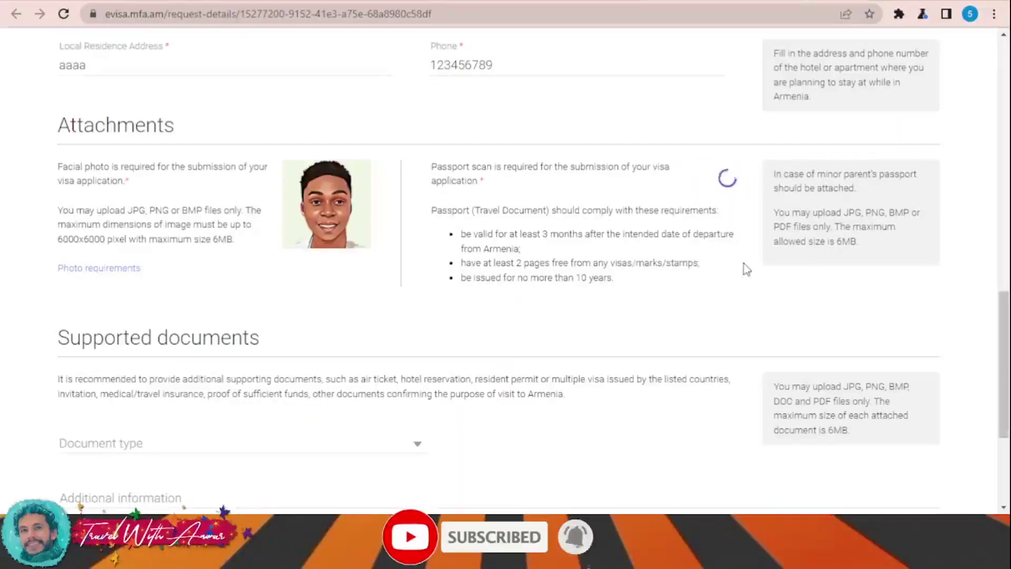
Review the supporting document types on offer and try to continue without attaching any document
scroll(429, 273, down, 4)
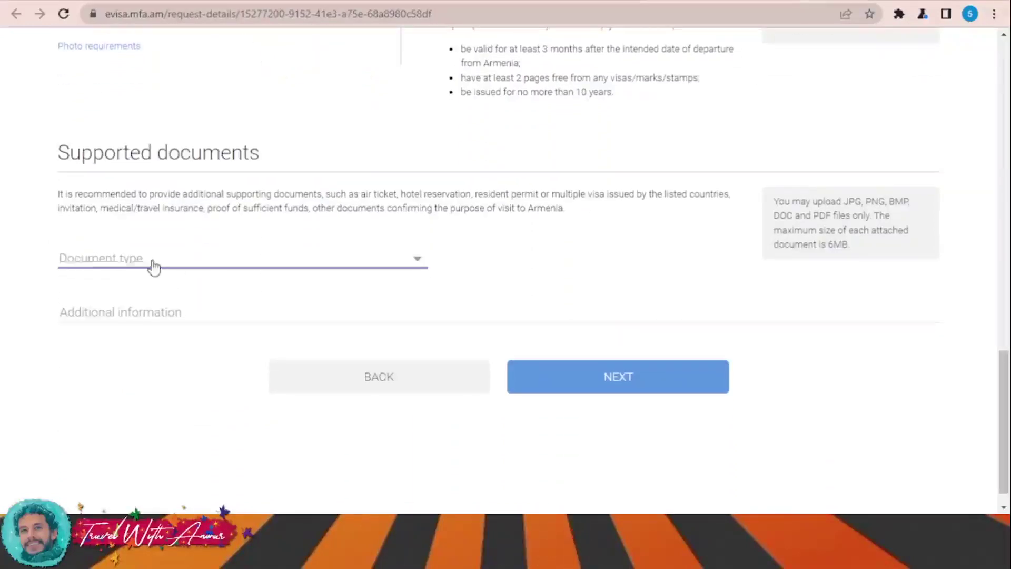
click(151, 266)
click(637, 261)
scroll(333, 224, down, 1)
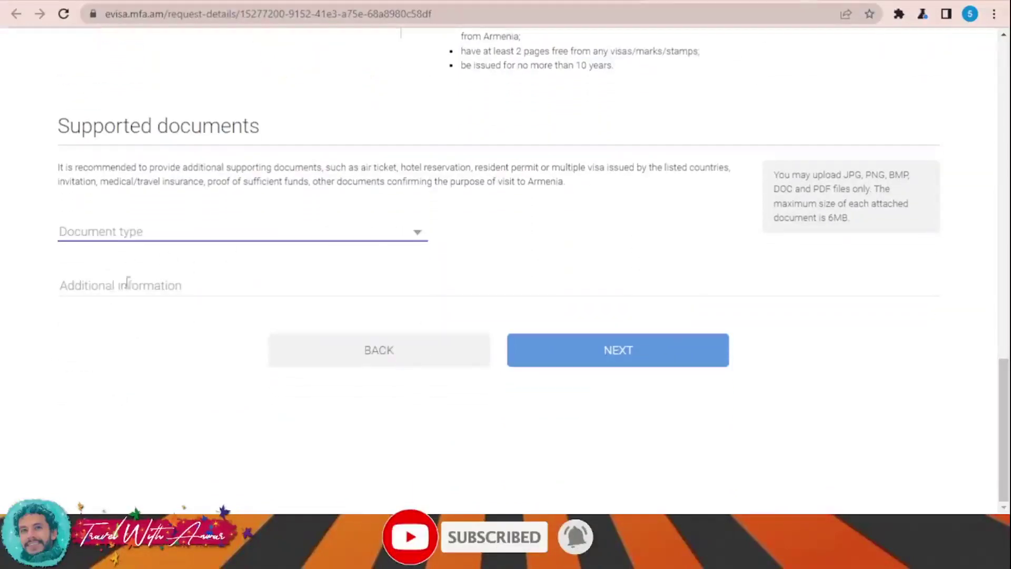
click(318, 234)
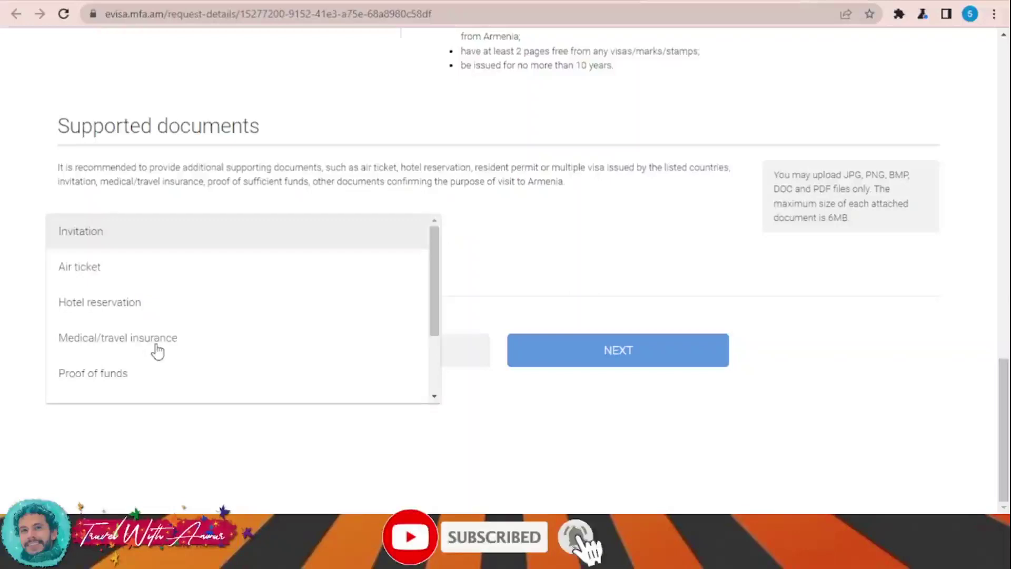
scroll(158, 352, down, 2)
click(611, 242)
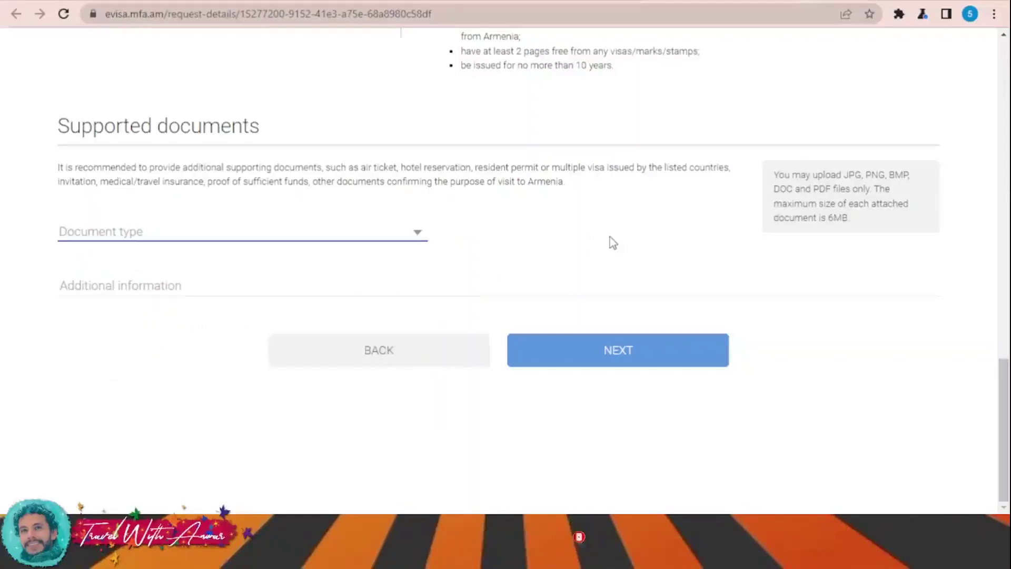
click(620, 353)
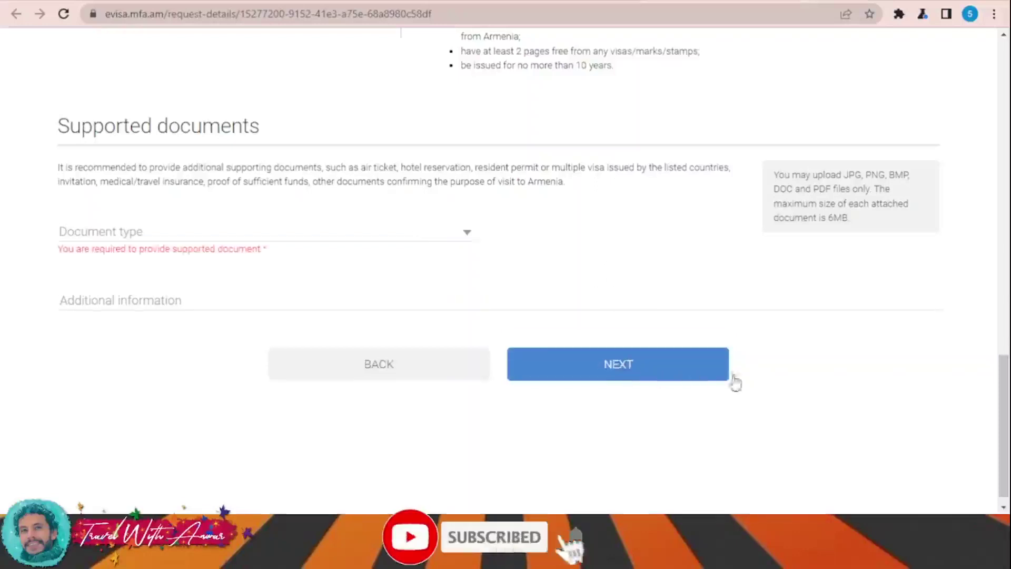
Attach eeee.pdf as a supporting document of type Invitation
click(234, 240)
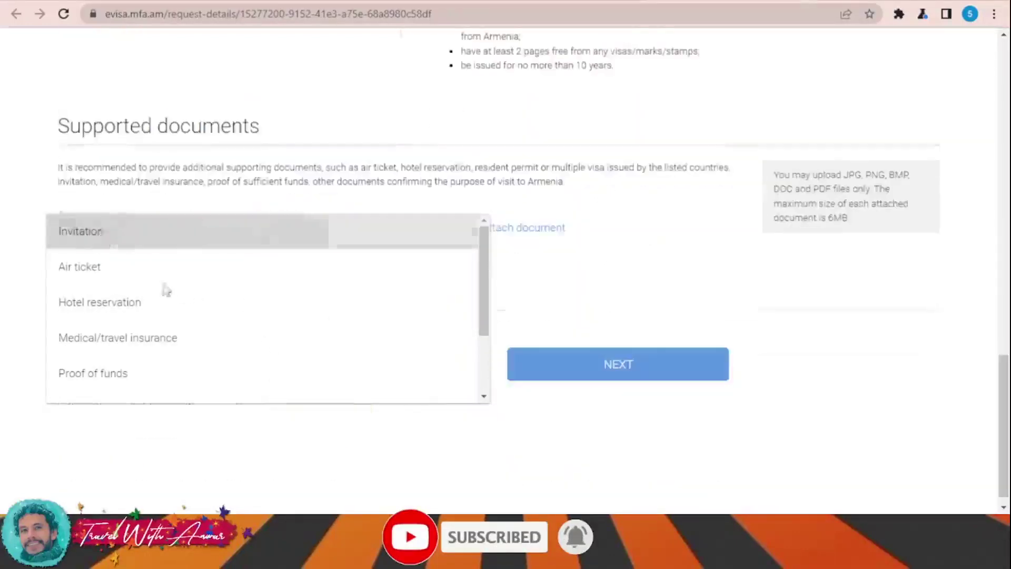
click(106, 236)
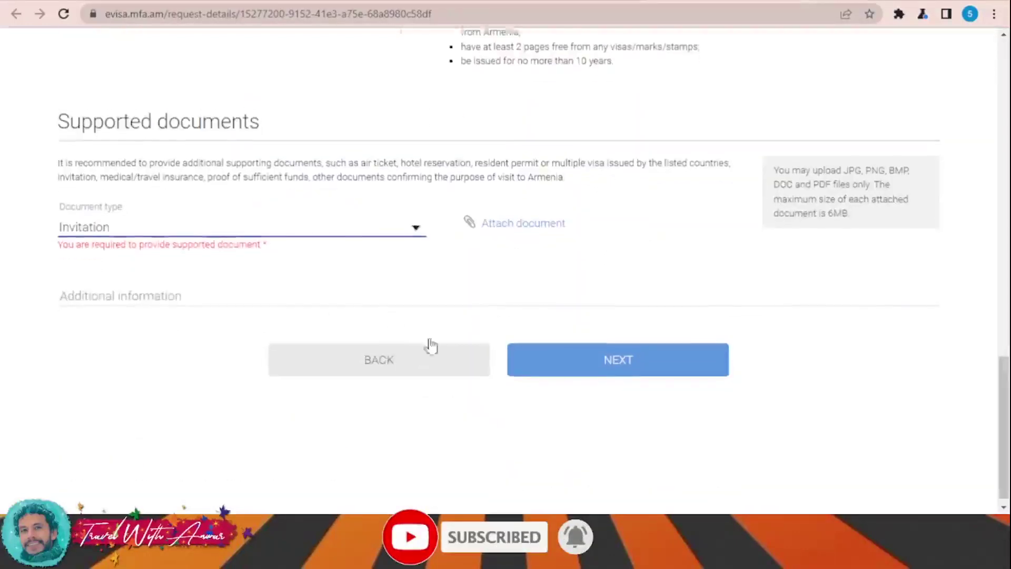
scroll(431, 345, down, 1)
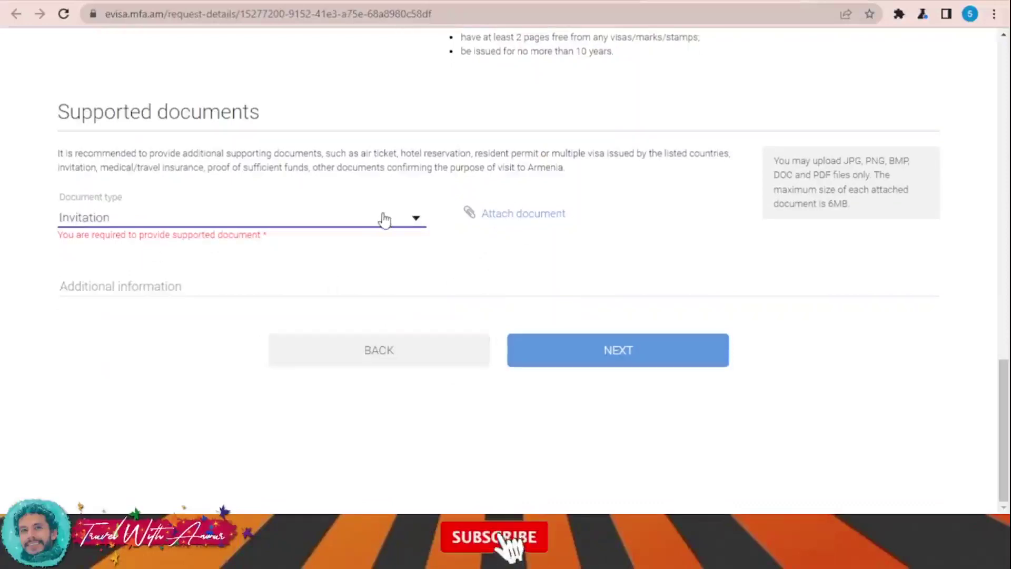
click(517, 216)
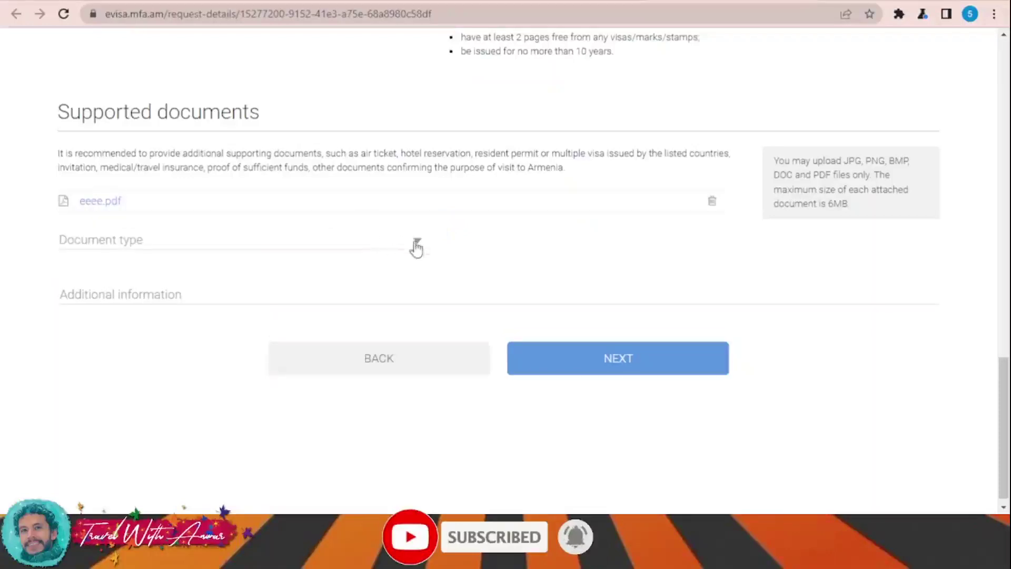
Attach eeee.pdf as a second supporting document of type Air ticket
click(415, 249)
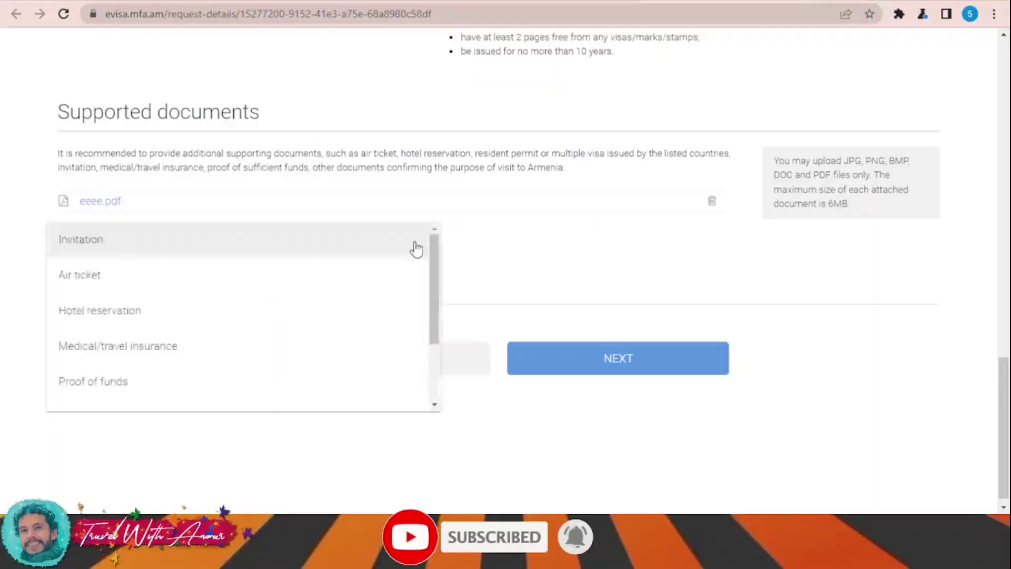
click(141, 285)
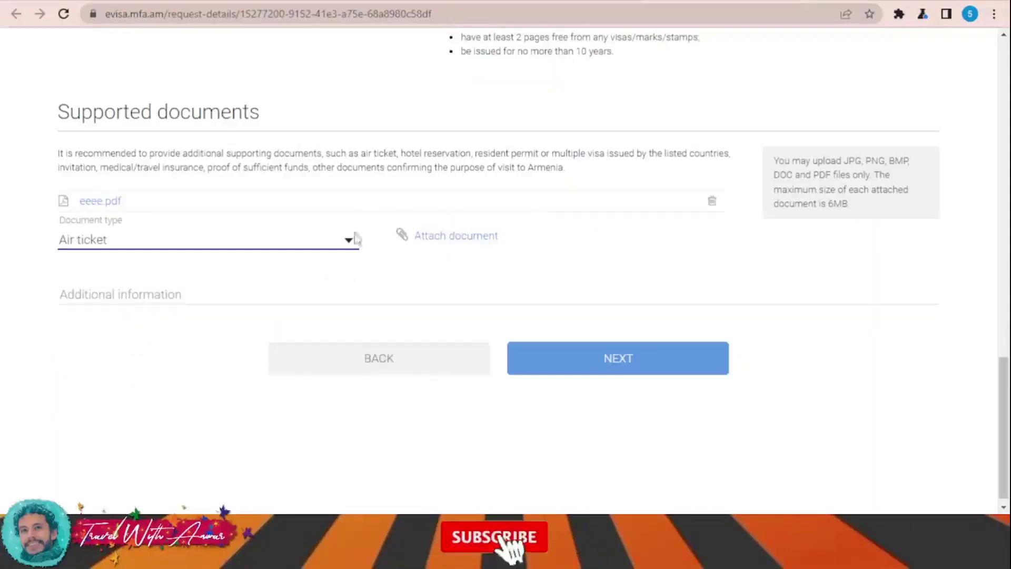
scroll(411, 253, down, 1)
click(447, 233)
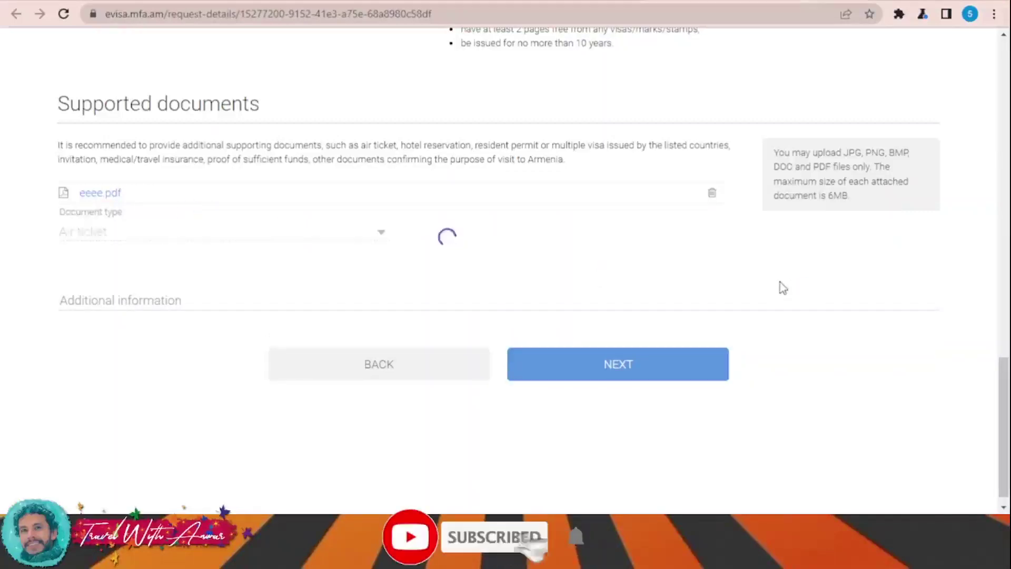
Try to continue with the attached documents, return to the form to fill in the applicant's missing surname, and proceed to the visit purpose stage
click(613, 374)
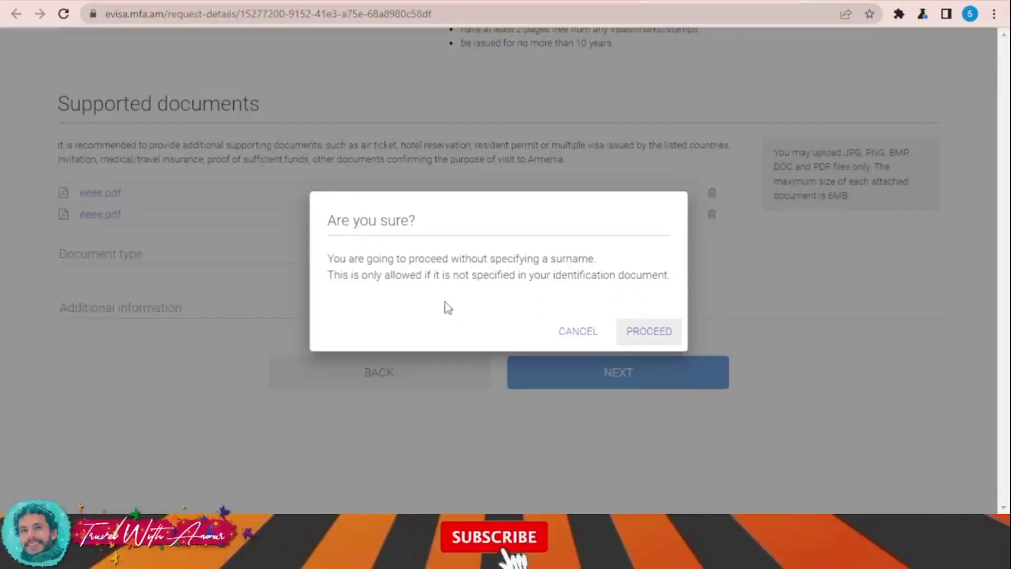
click(579, 333)
scroll(583, 328, up, 15)
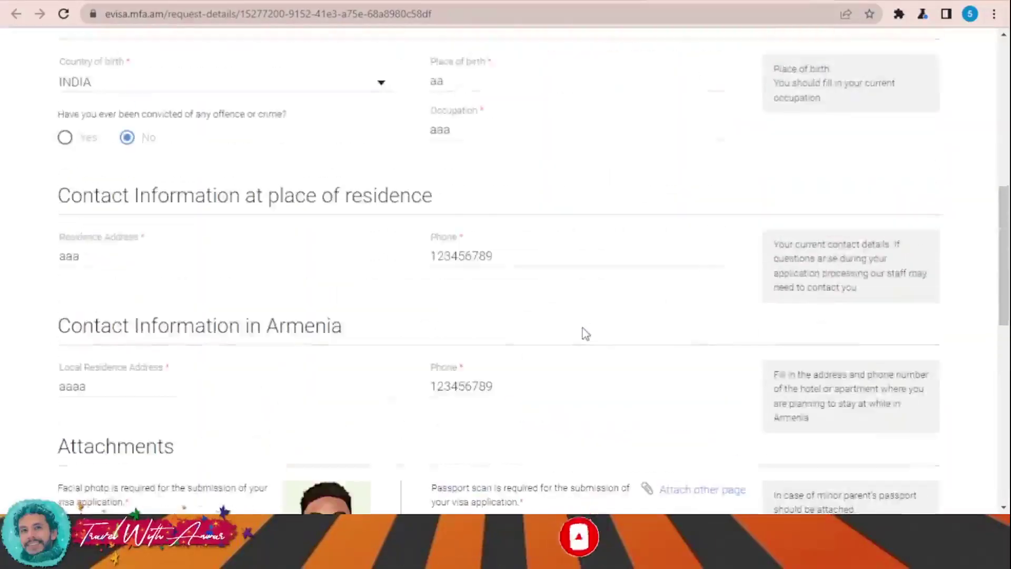
scroll(583, 327, down, 3)
click(463, 132)
scroll(816, 306, down, 15)
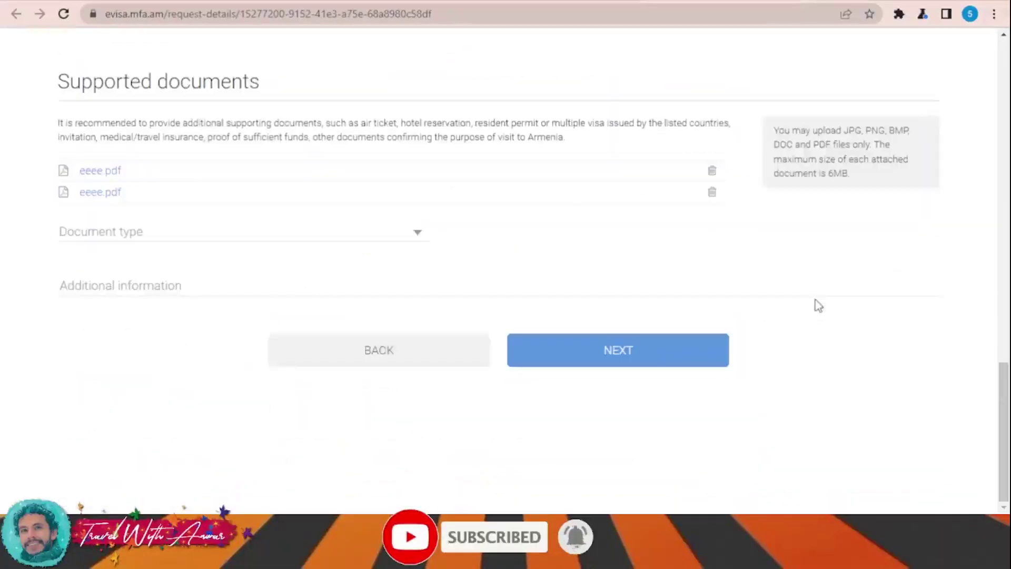
click(678, 351)
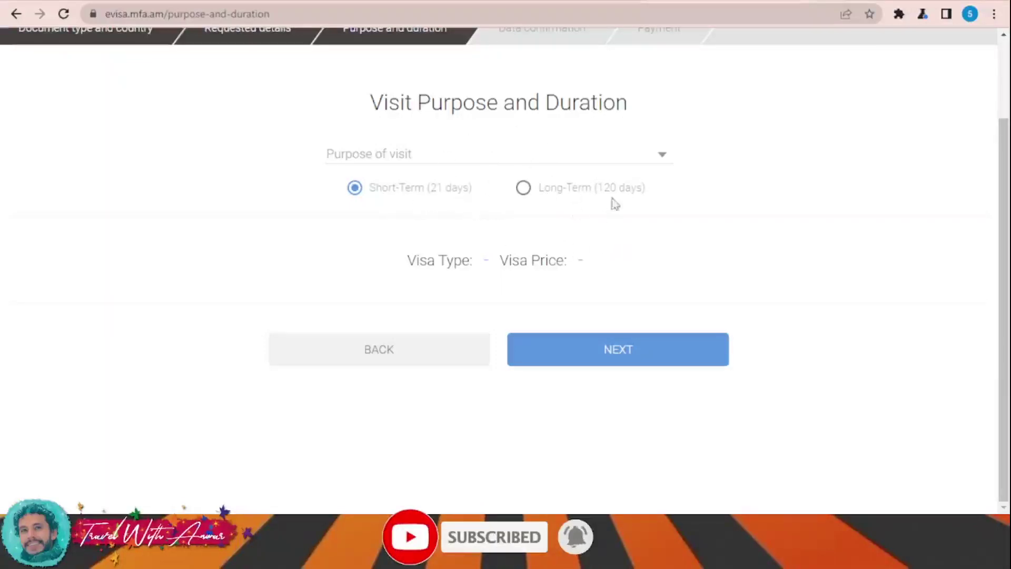
Choose a Long-Term (120 days) stay and set the purpose of visit to TOURISM/VISIT RELATIVE/FRIEND
click(522, 191)
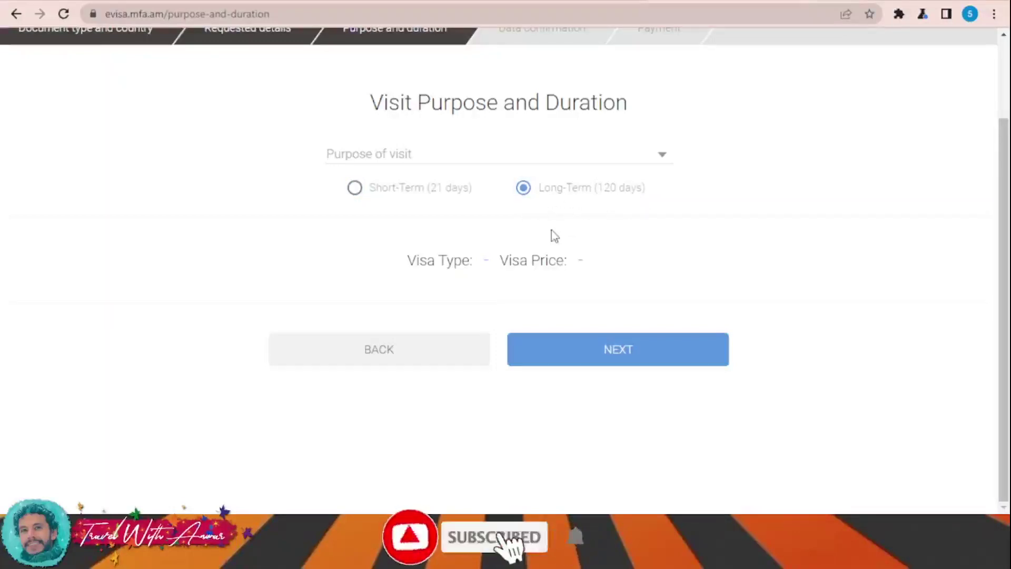
click(602, 346)
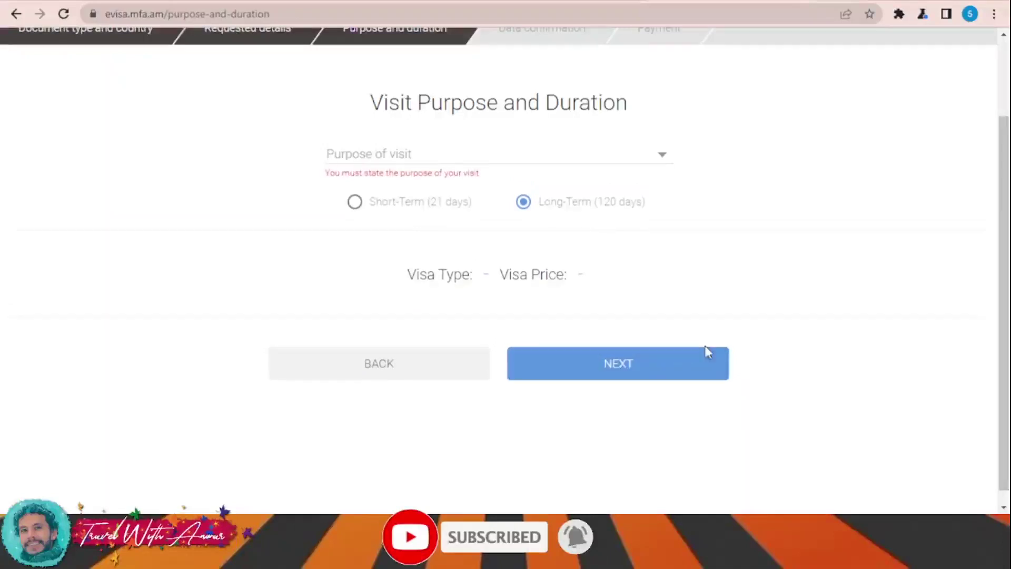
click(377, 163)
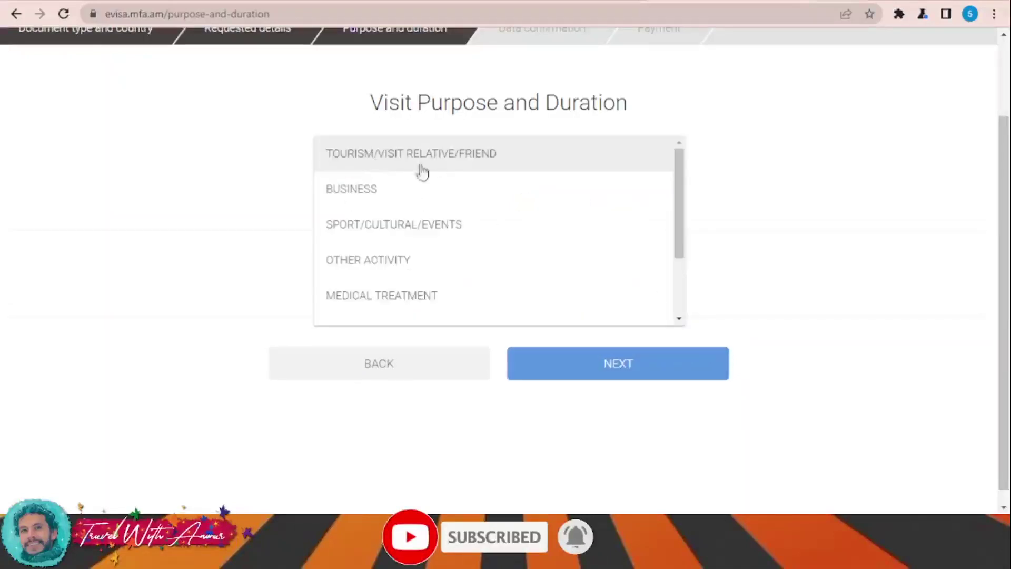
click(388, 158)
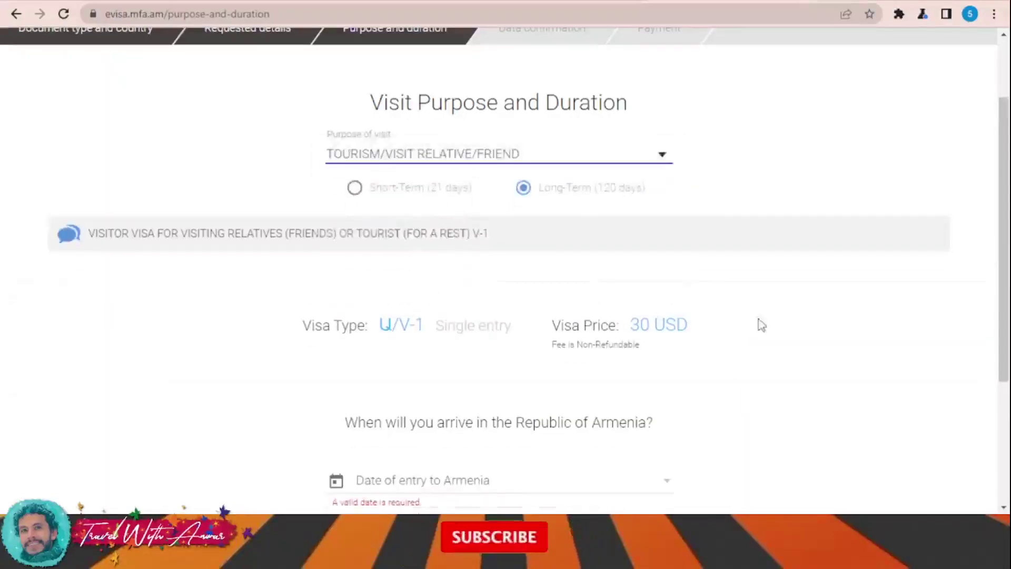
scroll(333, 202, down, 2)
scroll(695, 137, down, 2)
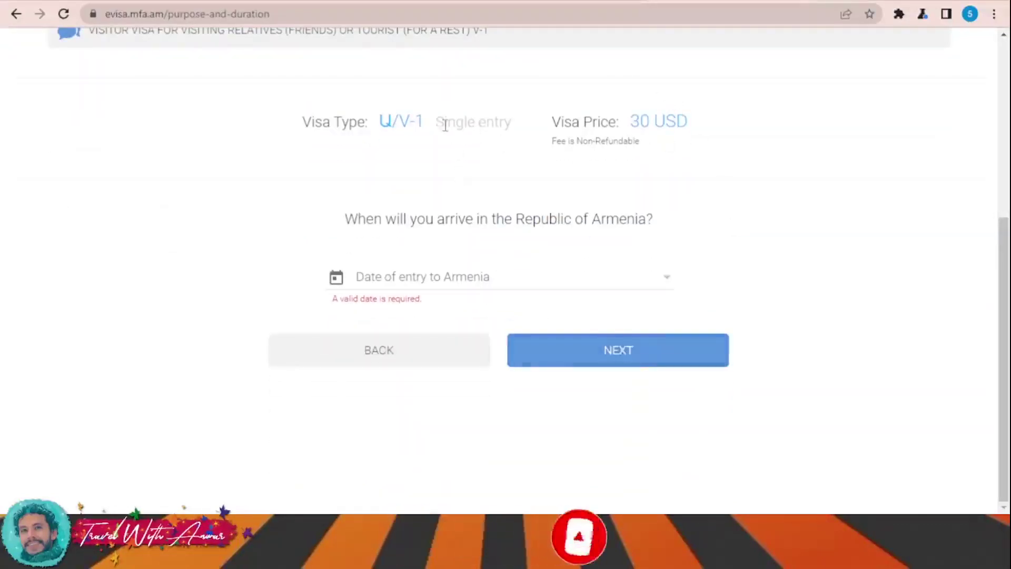
Set the date of entry to Armenia to 02/10/2022 and continue to data confirmation
click(461, 276)
click(337, 279)
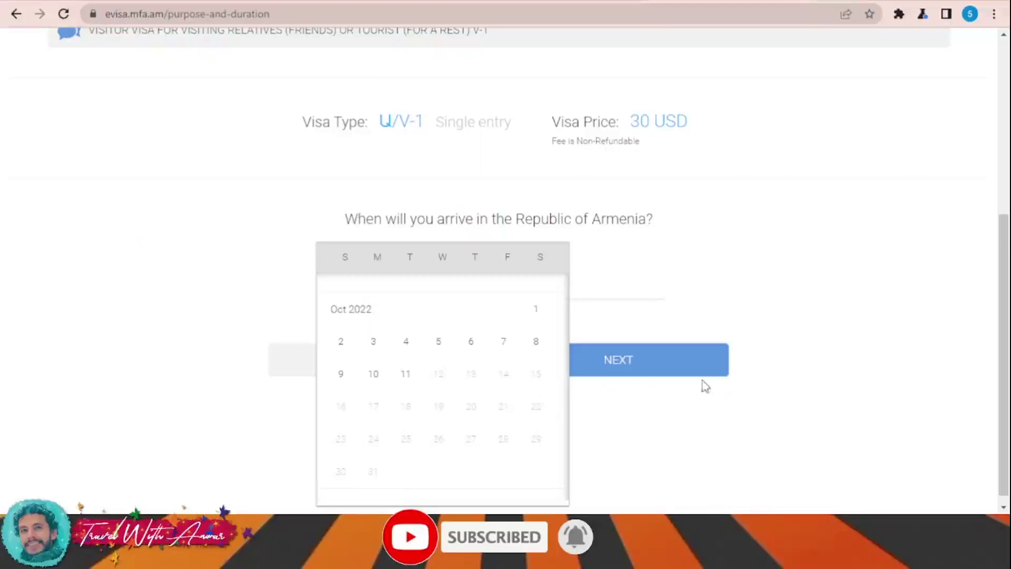
click(341, 343)
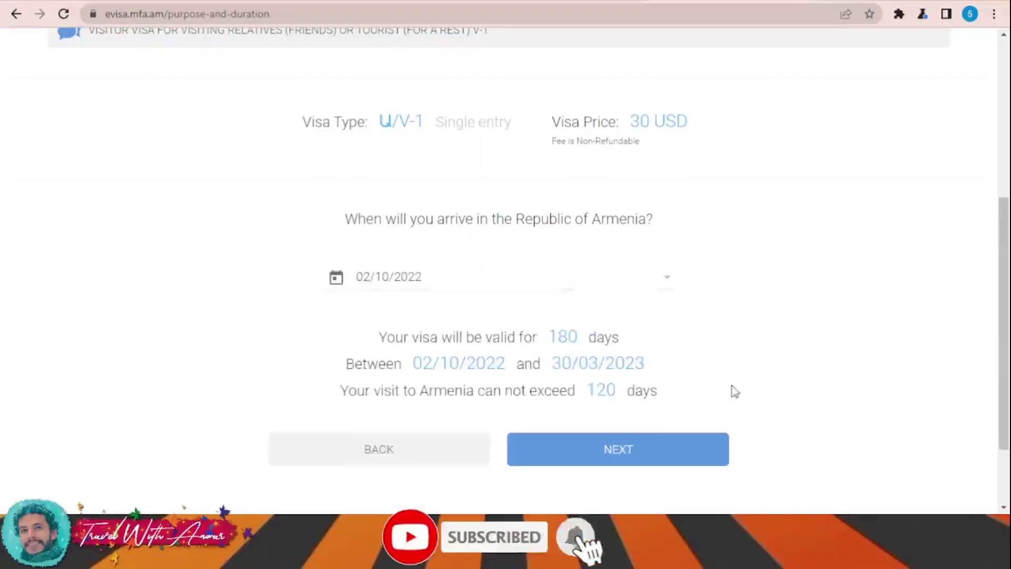
scroll(780, 384, down, 1)
click(625, 385)
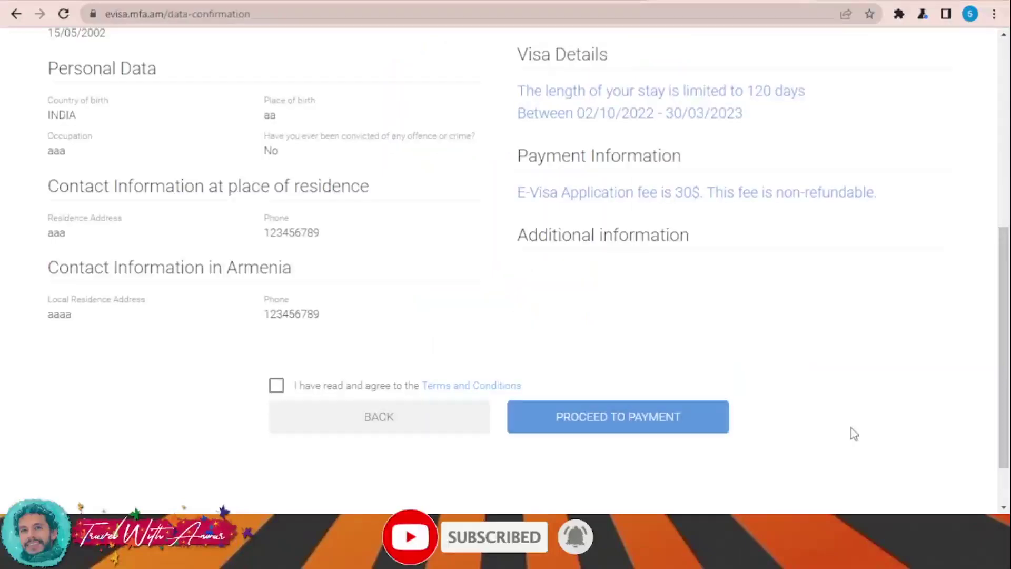
Review the application details, agree to the Terms and Conditions and proceed to payment
scroll(896, 452, up, 7)
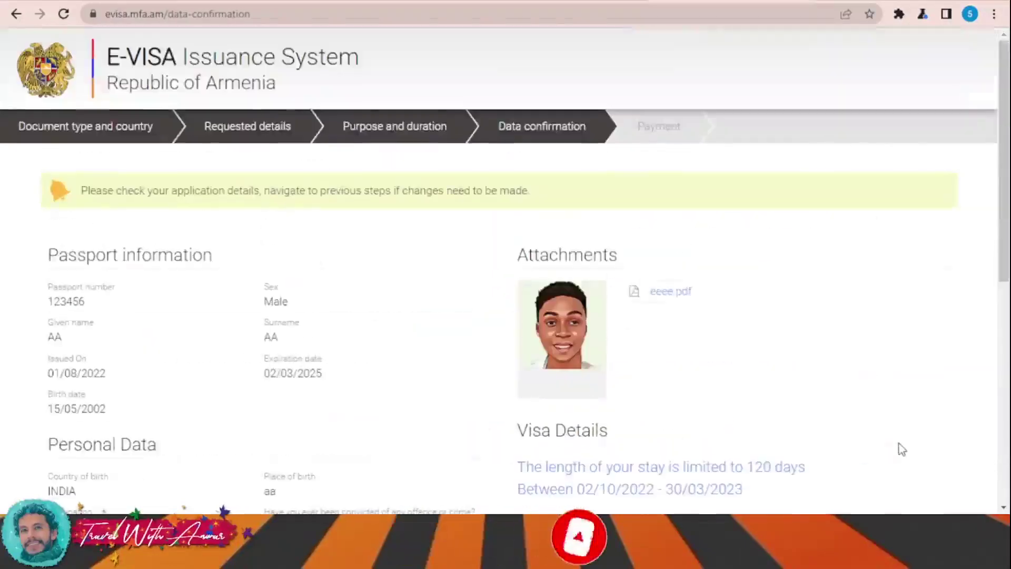
scroll(902, 449, down, 6)
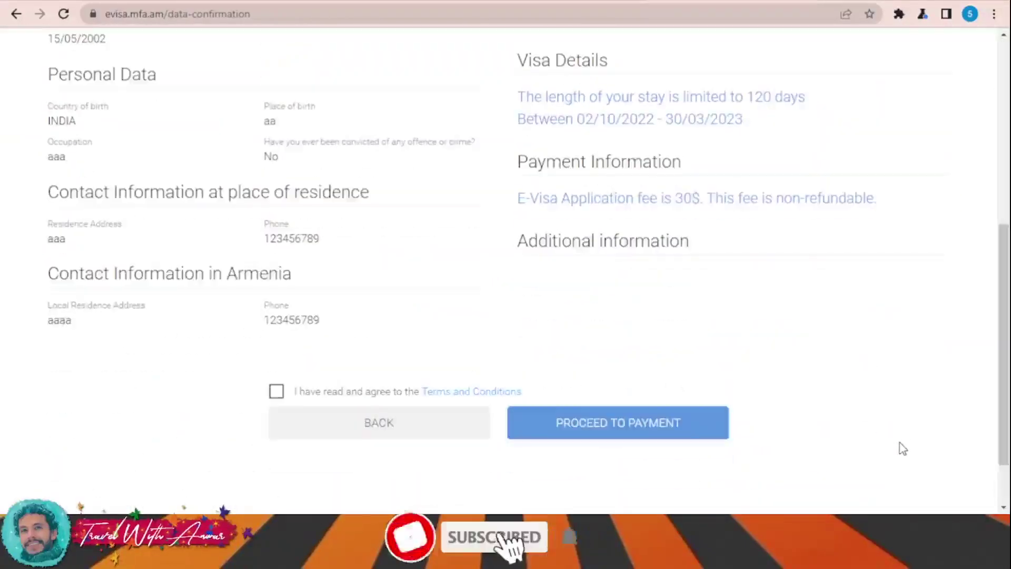
scroll(902, 448, up, 7)
scroll(902, 448, down, 7)
scroll(902, 449, down, 1)
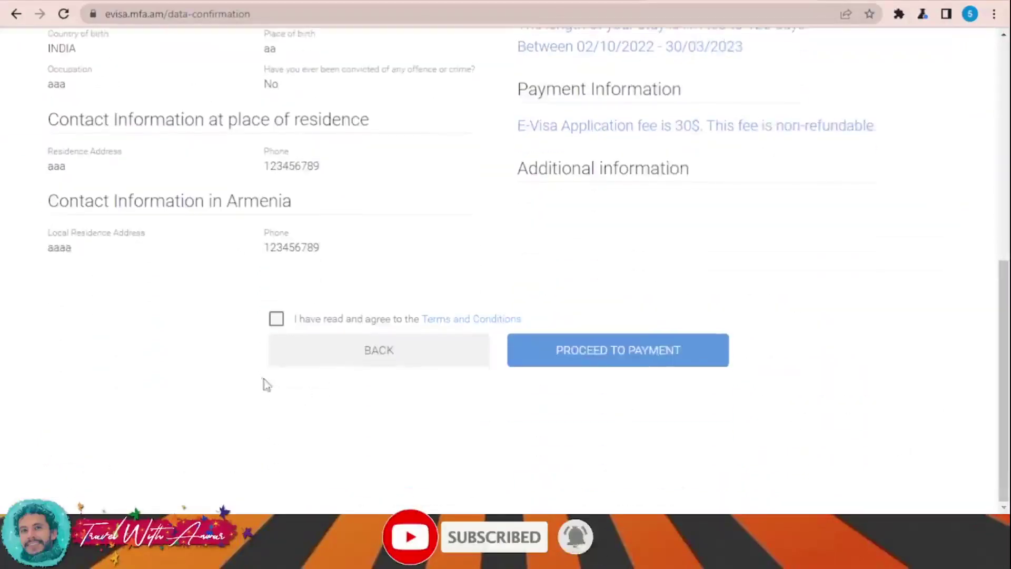
click(623, 362)
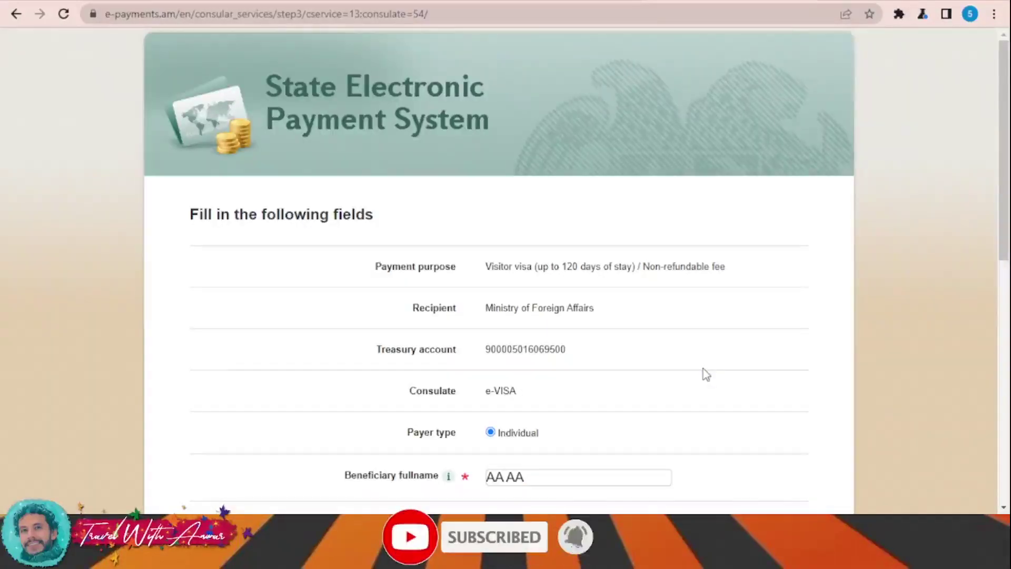
Select Credit cards as the payment method for the visa fee and continue to the card details form
scroll(703, 369, down, 8)
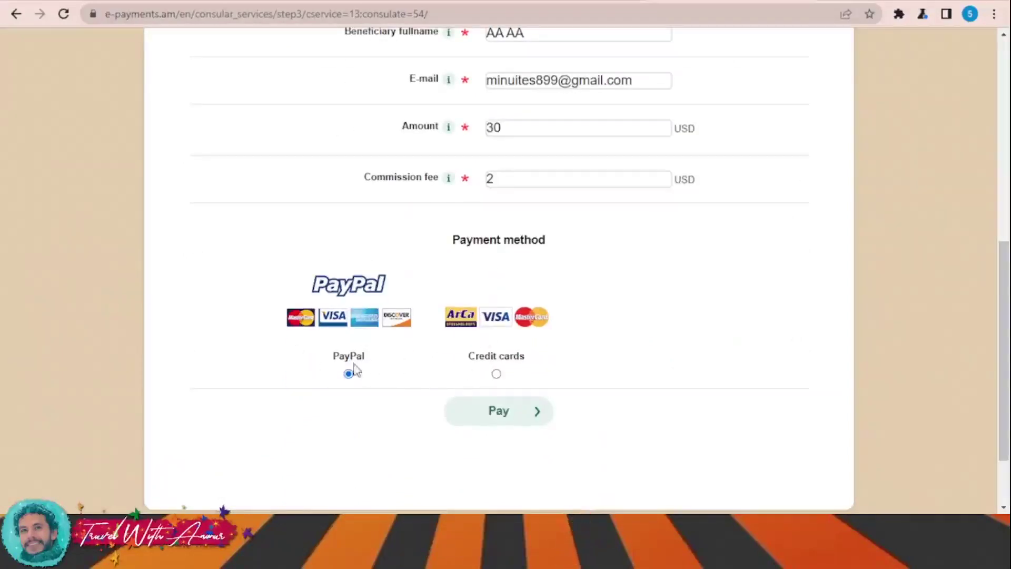
click(497, 374)
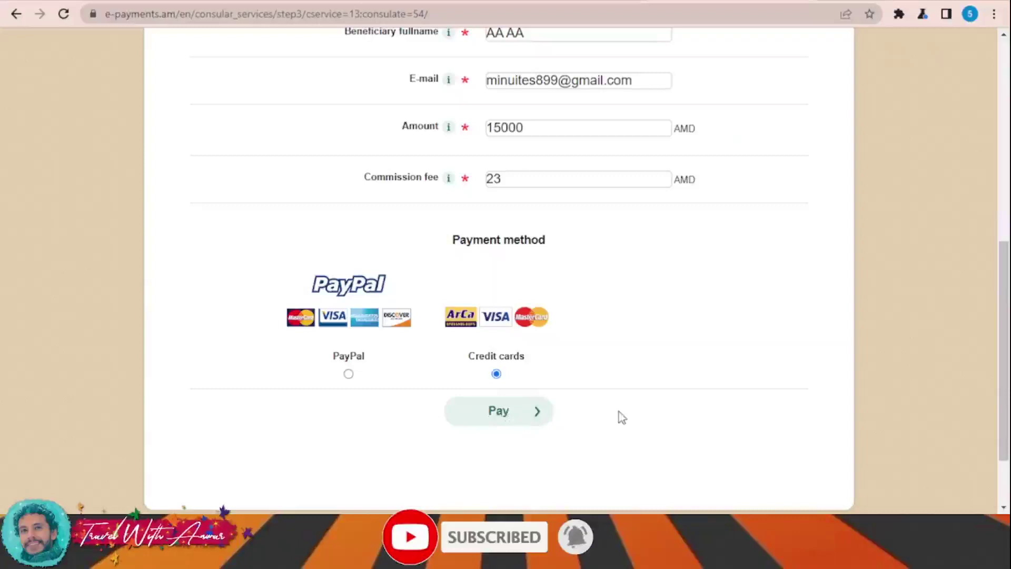
scroll(619, 416, up, 1)
scroll(618, 416, down, 3)
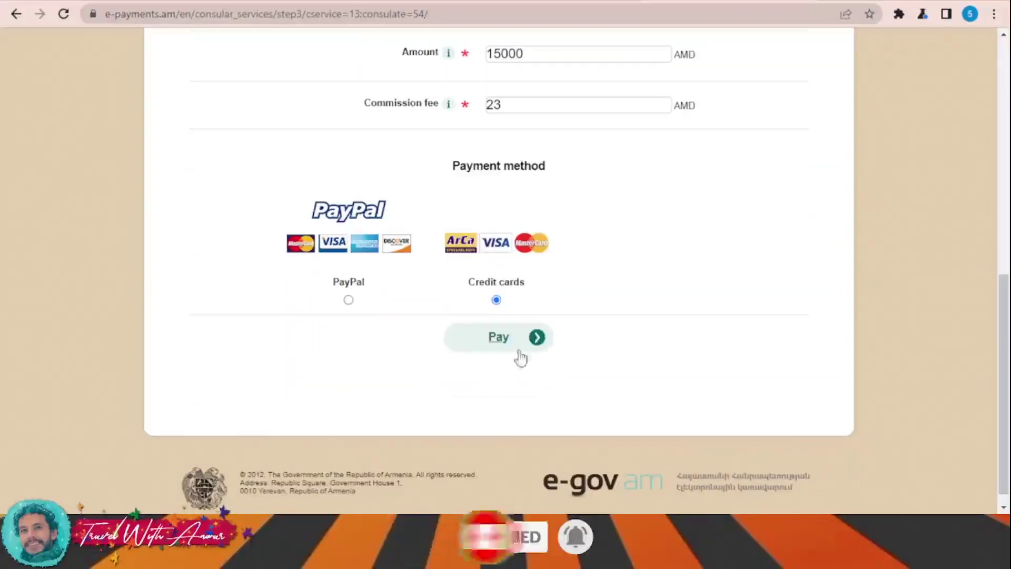
click(534, 346)
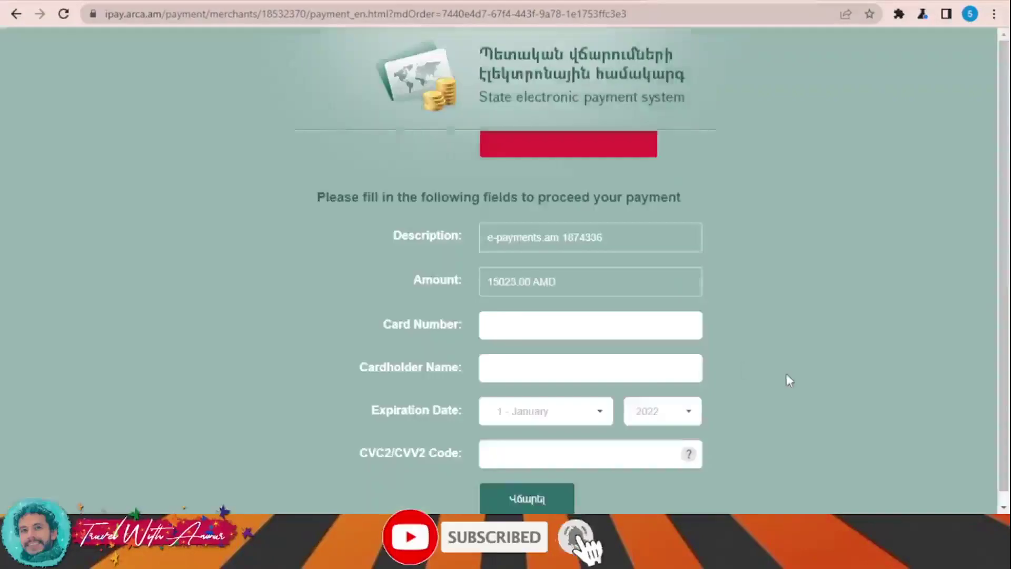
scroll(786, 374, down, 1)
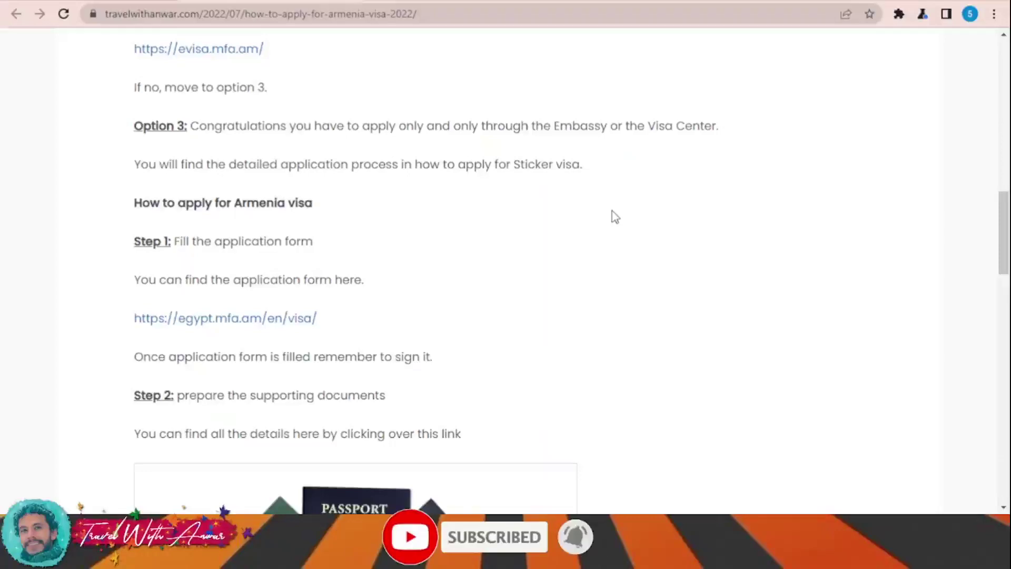
From the Armenia visa guide on travelwithanwar.com, follow the sticker visa application form link and open the visa application form PDF
click(293, 319)
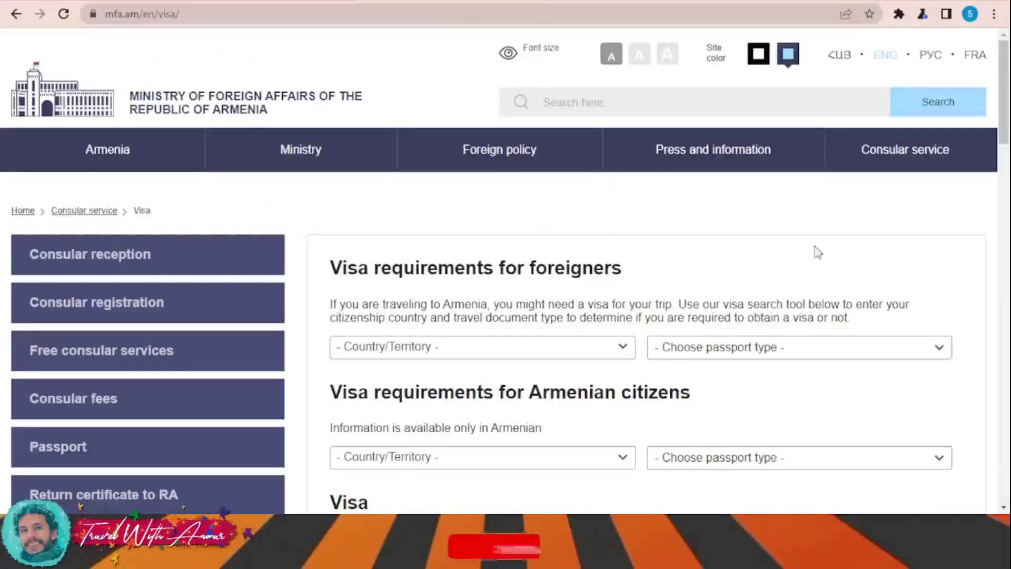
scroll(814, 256, down, 3)
scroll(818, 252, down, 5)
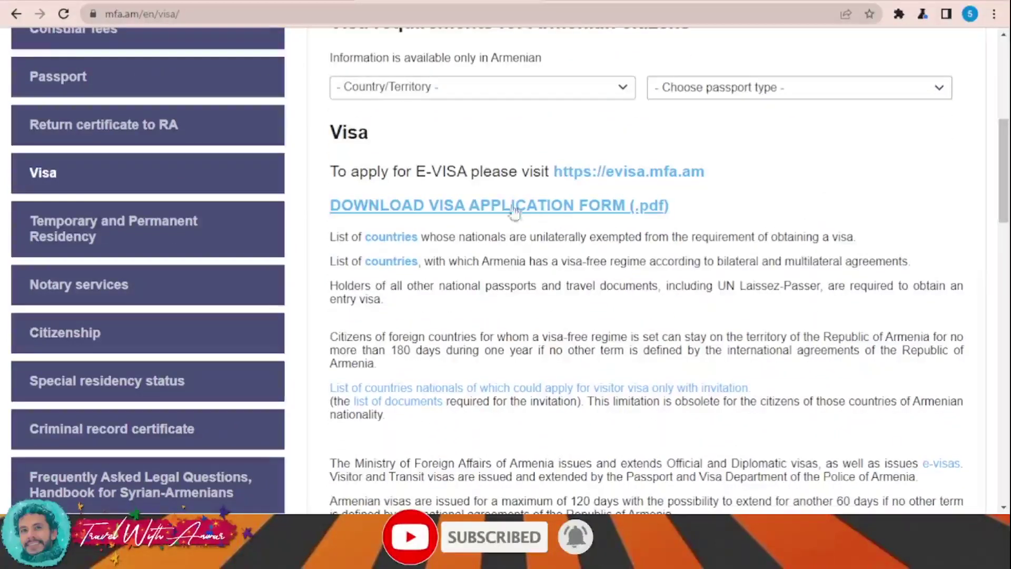
click(456, 213)
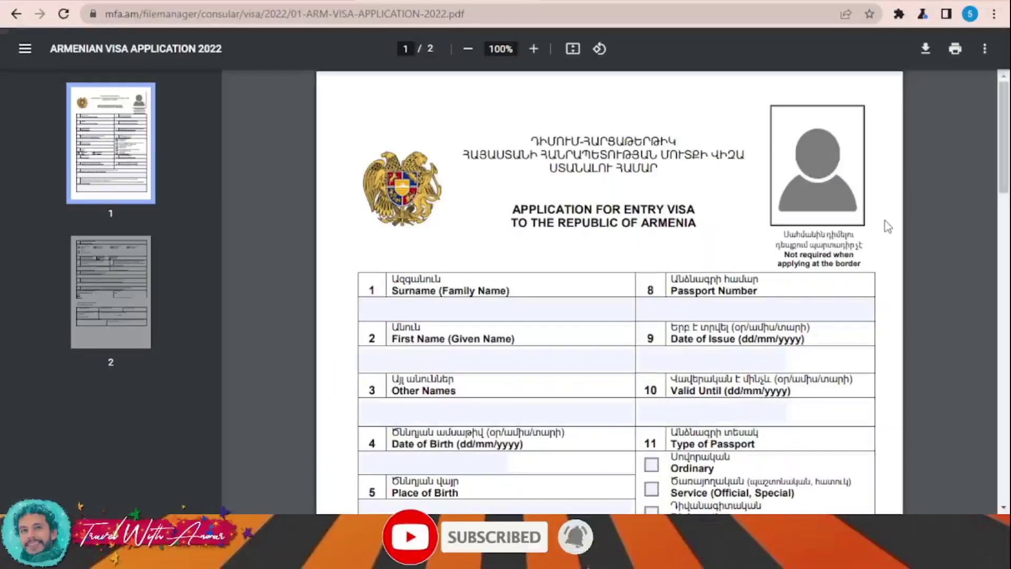
Look through both pages of the Armenian visa application form for the details to fill in, and close it
scroll(888, 226, down, 15)
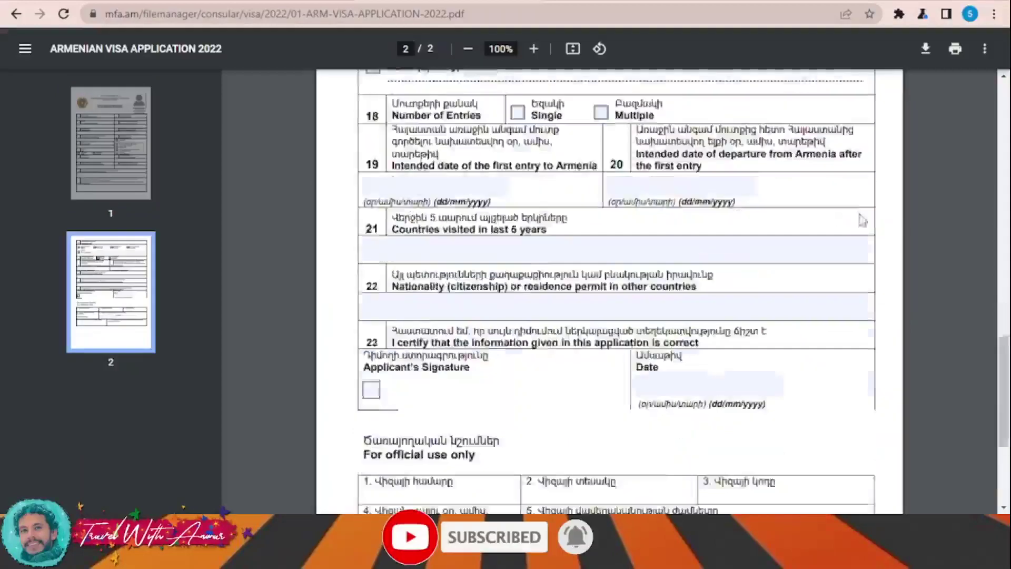
scroll(862, 220, down, 5)
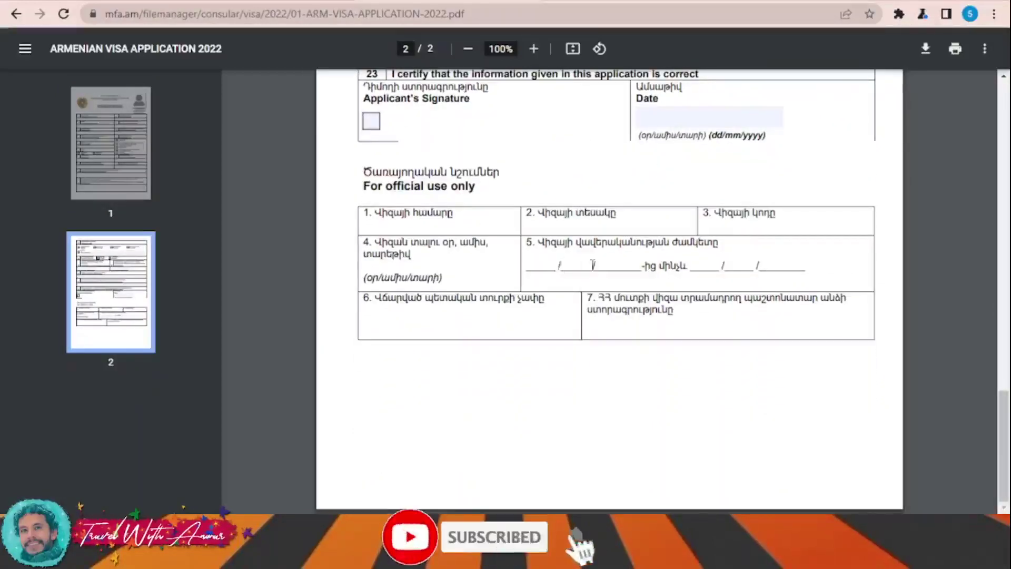
scroll(845, 349, up, 10)
scroll(846, 349, up, 12)
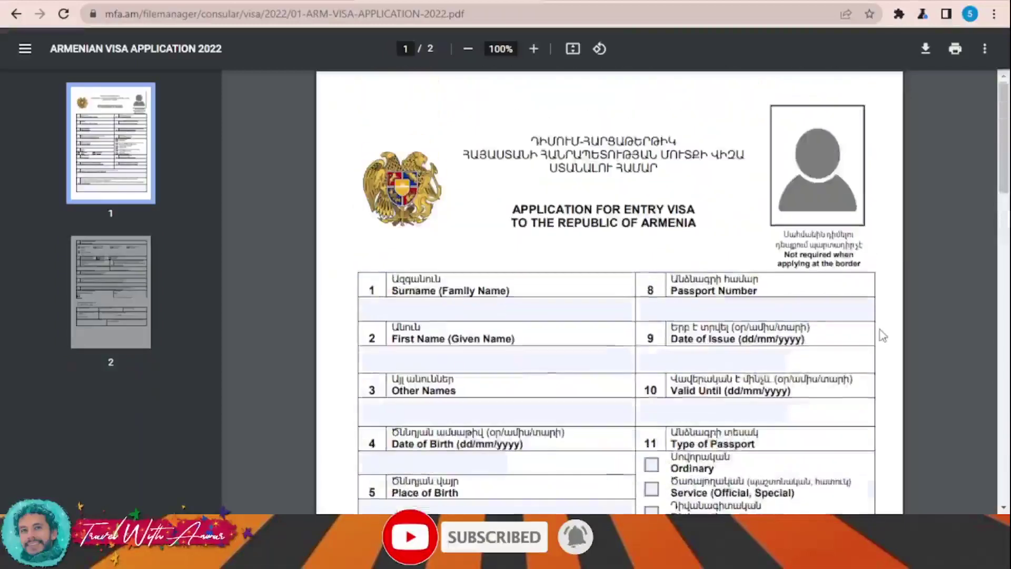
scroll(883, 331, down, 20)
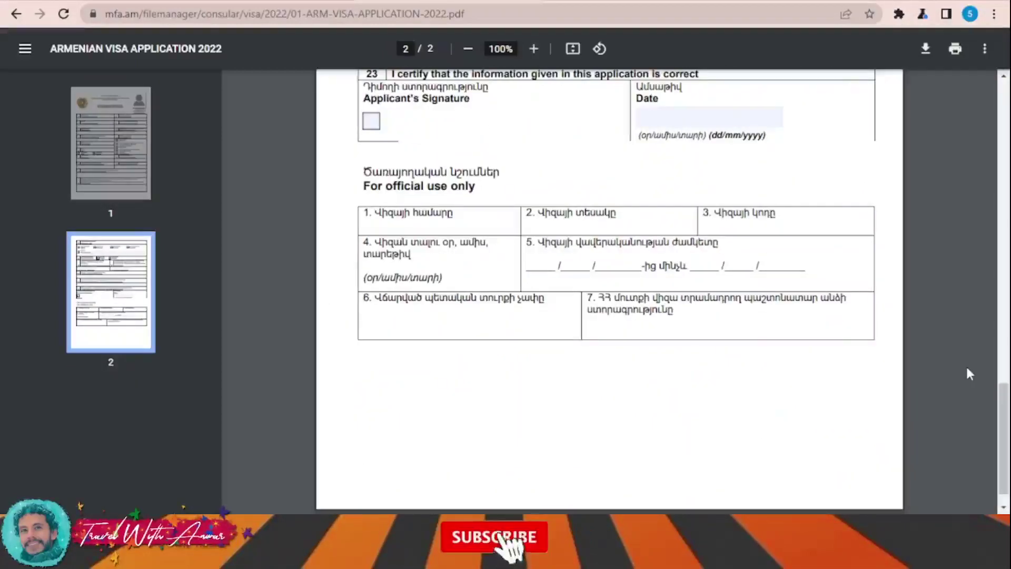
scroll(969, 372, up, 4)
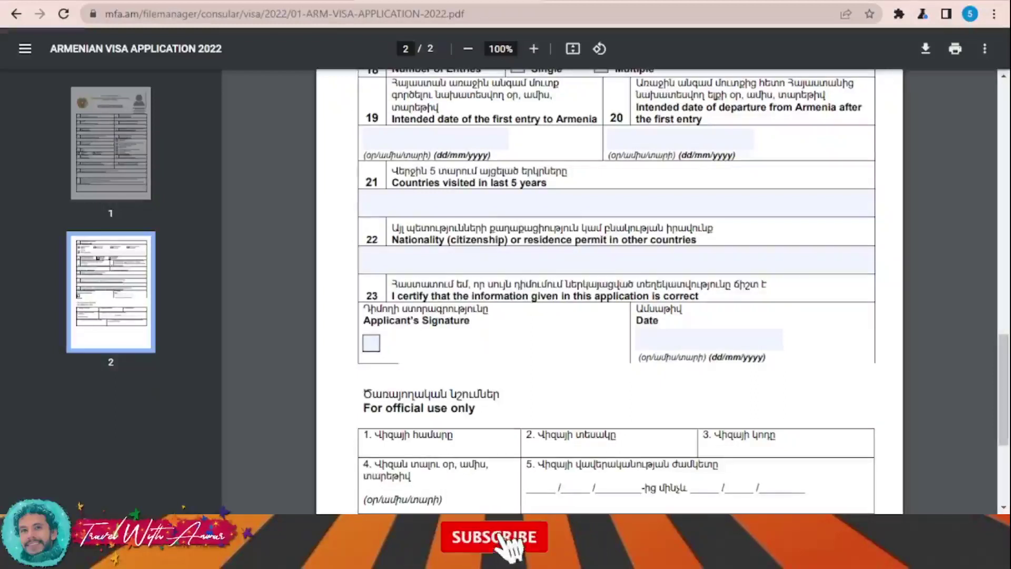
key(ctrl+w)
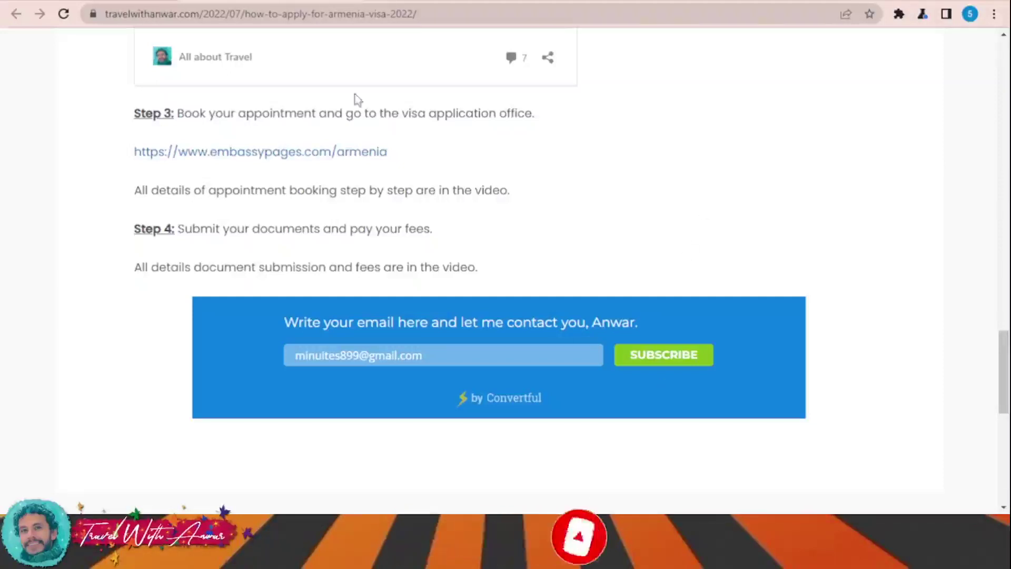
Open the EmbassyPages list for Armenia from the guide's appointment step and look through the Armenian embassies and consulates abroad
click(287, 154)
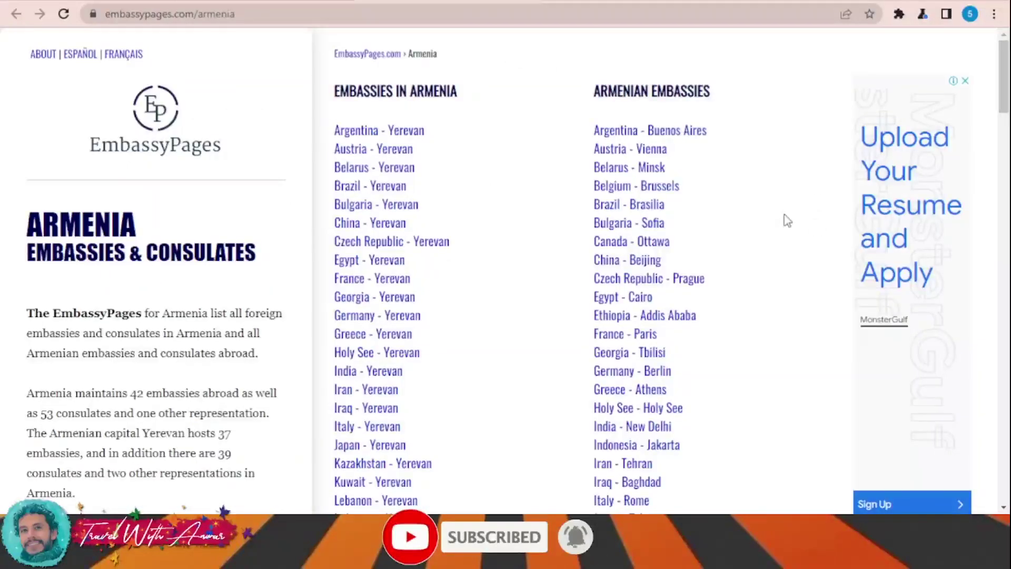
scroll(720, 140, down, 15)
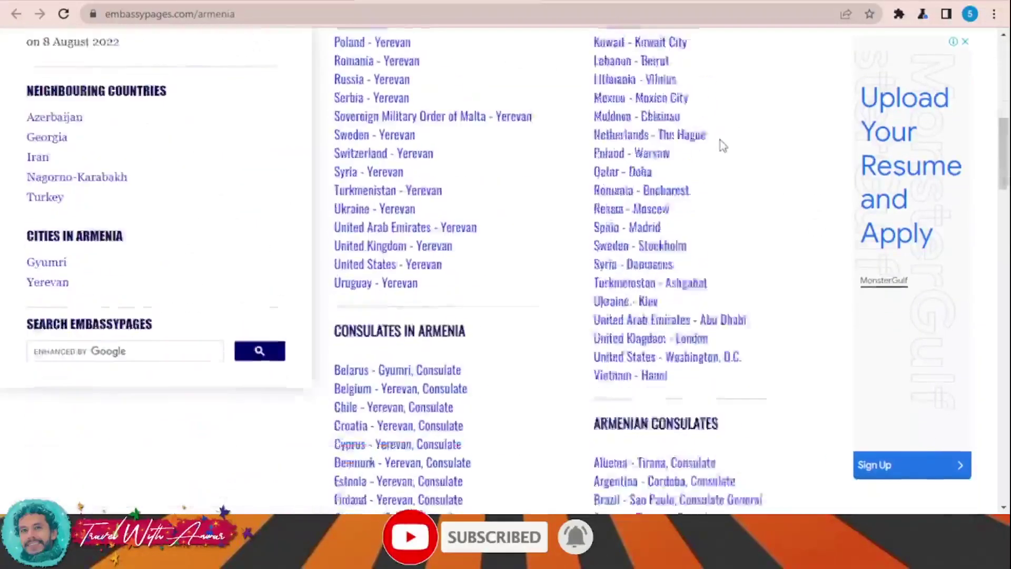
scroll(748, 105, down, 3)
scroll(755, 157, down, 12)
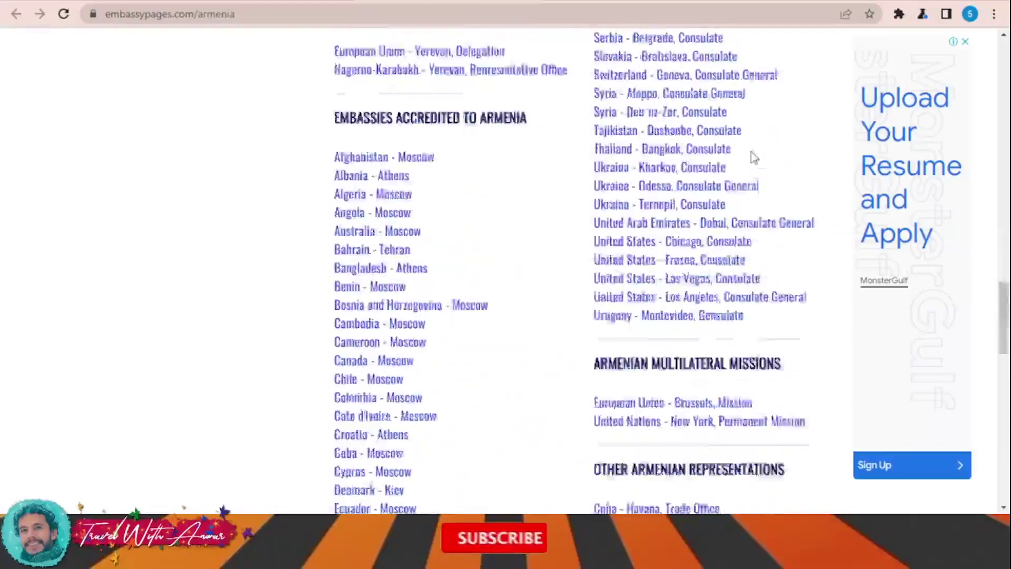